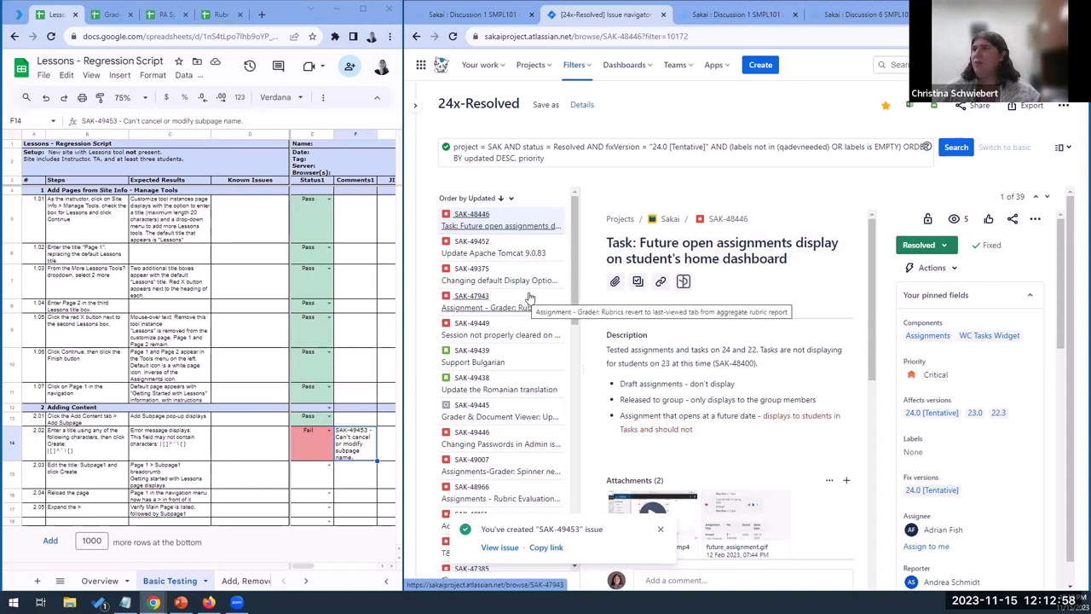
Scroll through the 24x-Resolved issue list, then maximize the browser window to full screen
scroll(529, 296, down, 1)
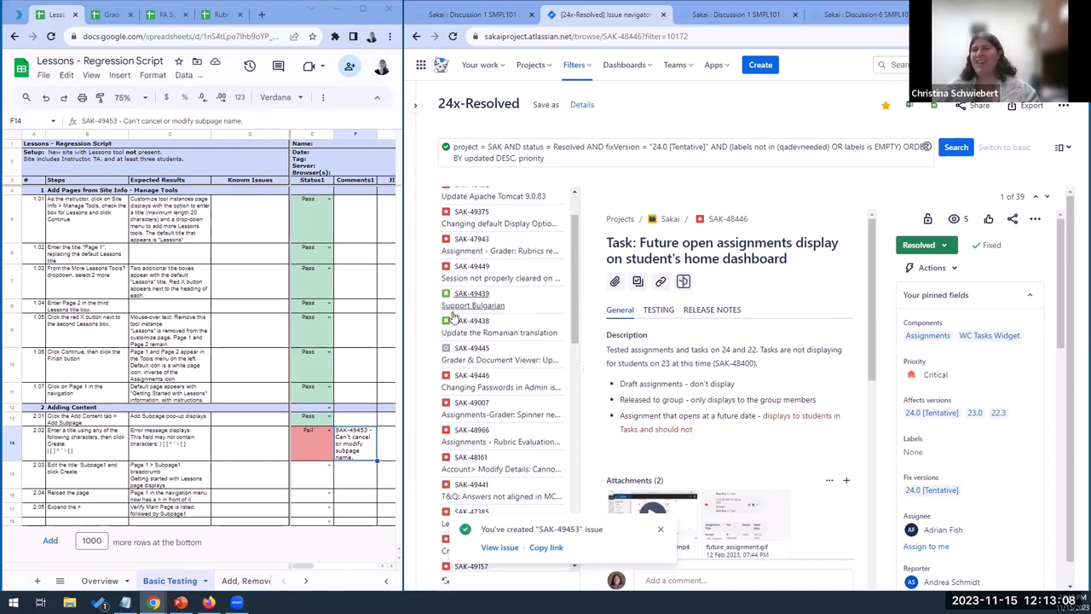
scroll(570, 322, down, 2)
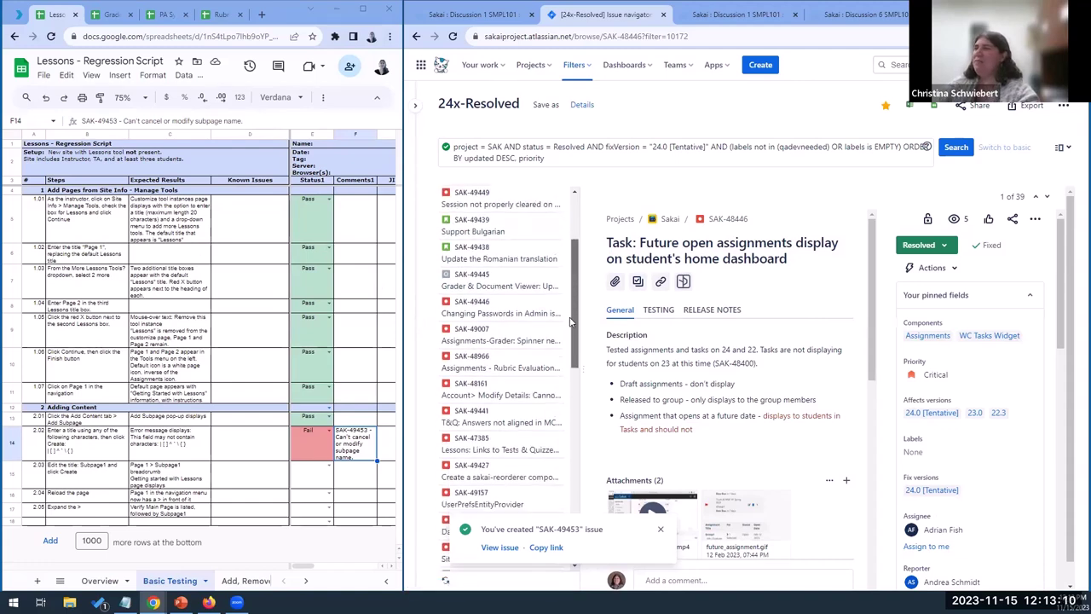
scroll(570, 322, down, 1)
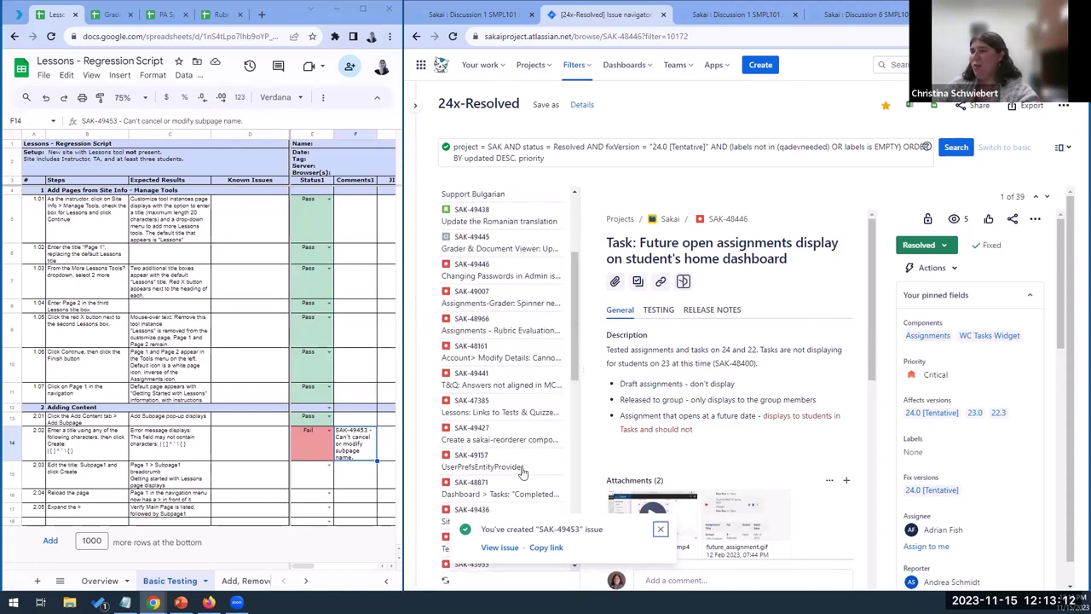
scroll(523, 472, down, 10)
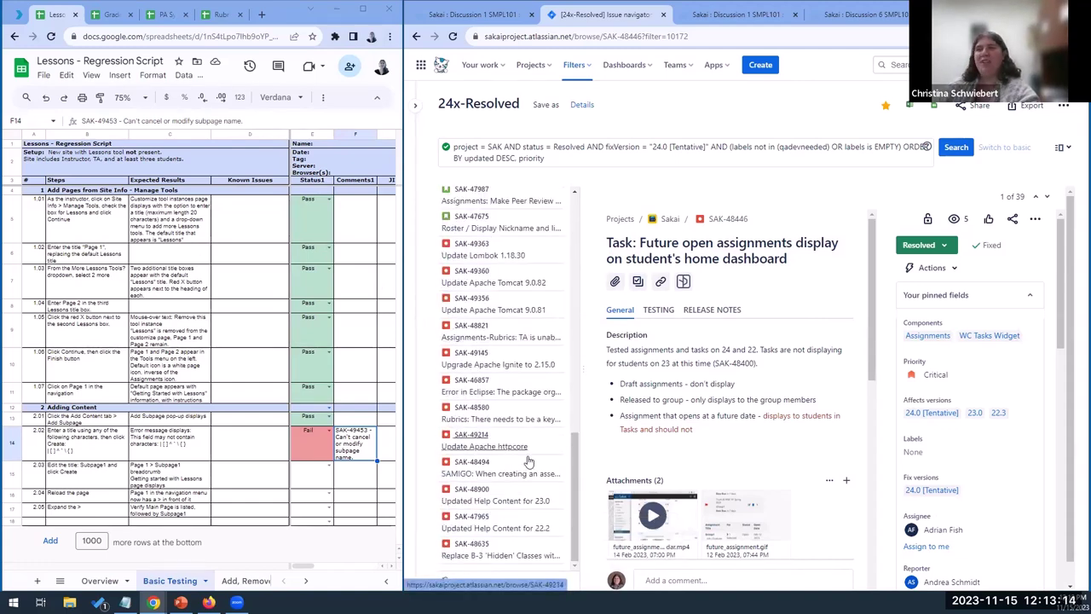
scroll(543, 420, up, 2)
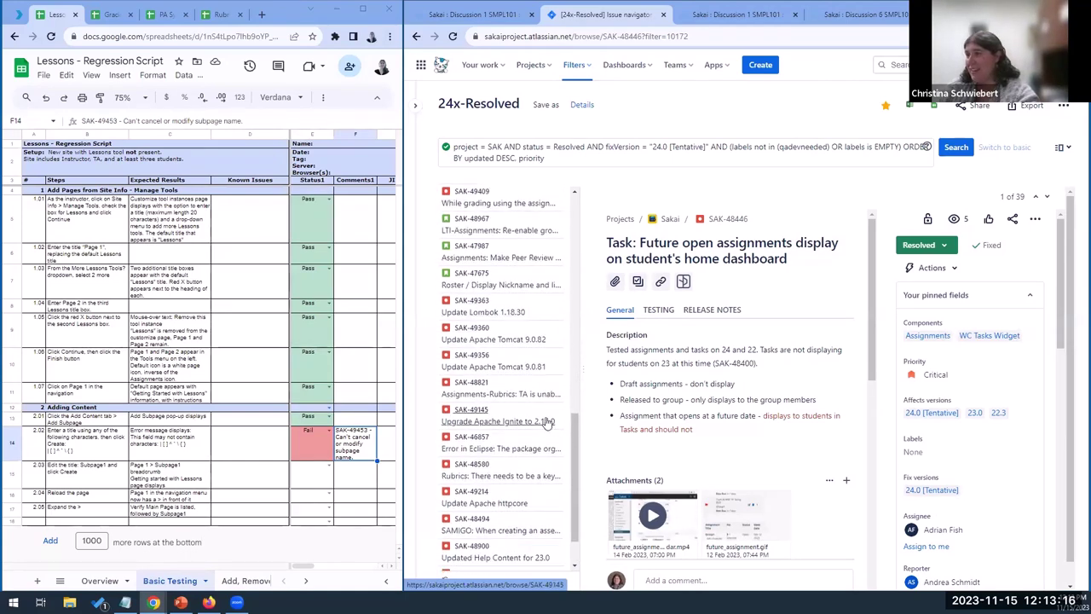
scroll(575, 444, up, 2)
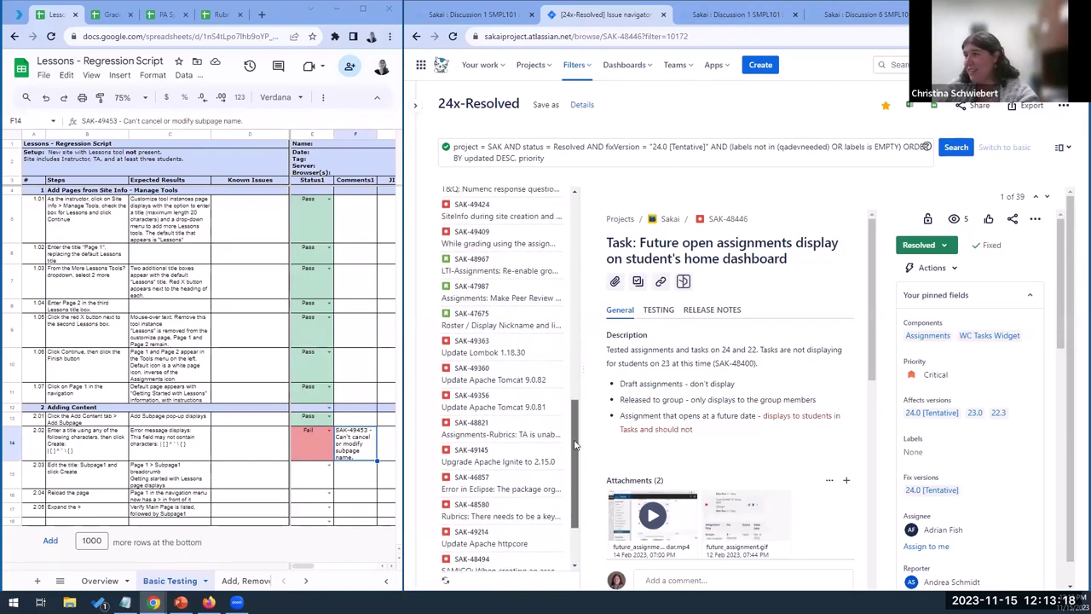
scroll(576, 444, up, 5)
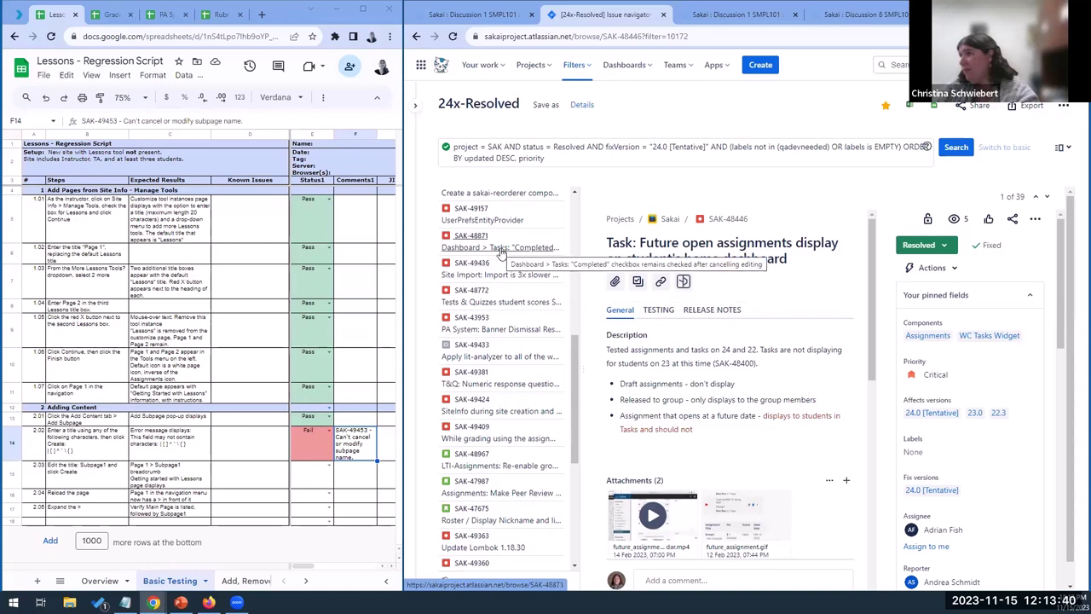
scroll(497, 252, up, 1)
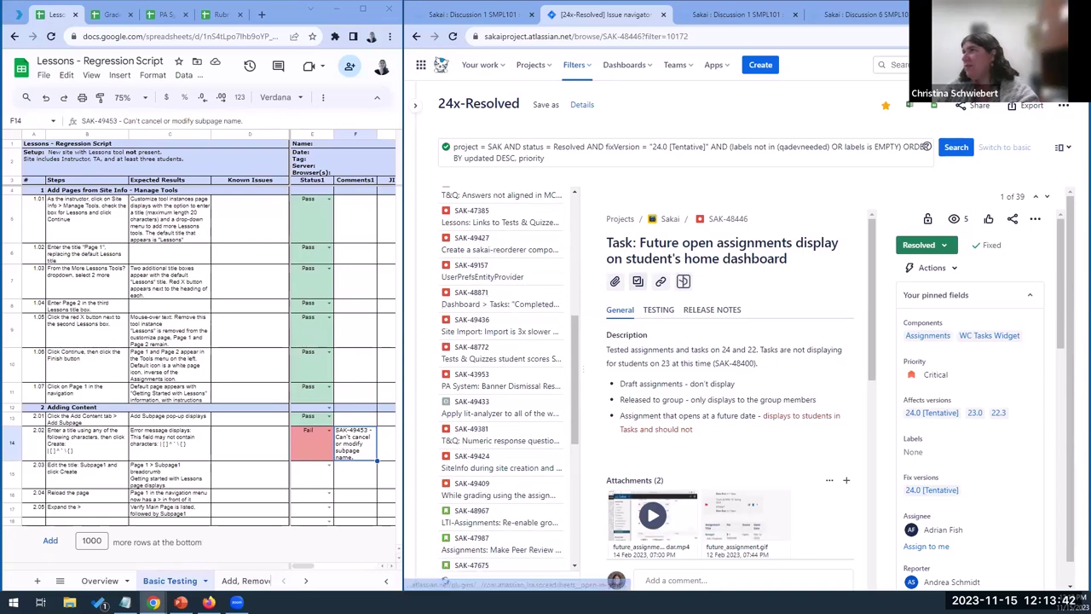
key(super+Up)
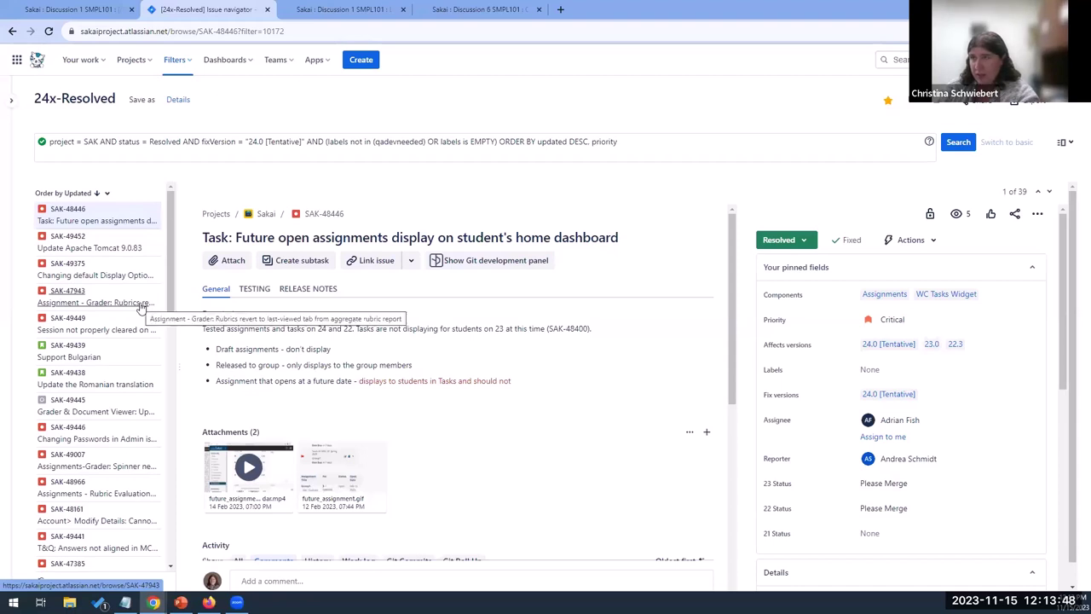
Open SAK-47943, then SAK-49446 'Changing Passwords in Admin is Broken' from the issue list
click(142, 304)
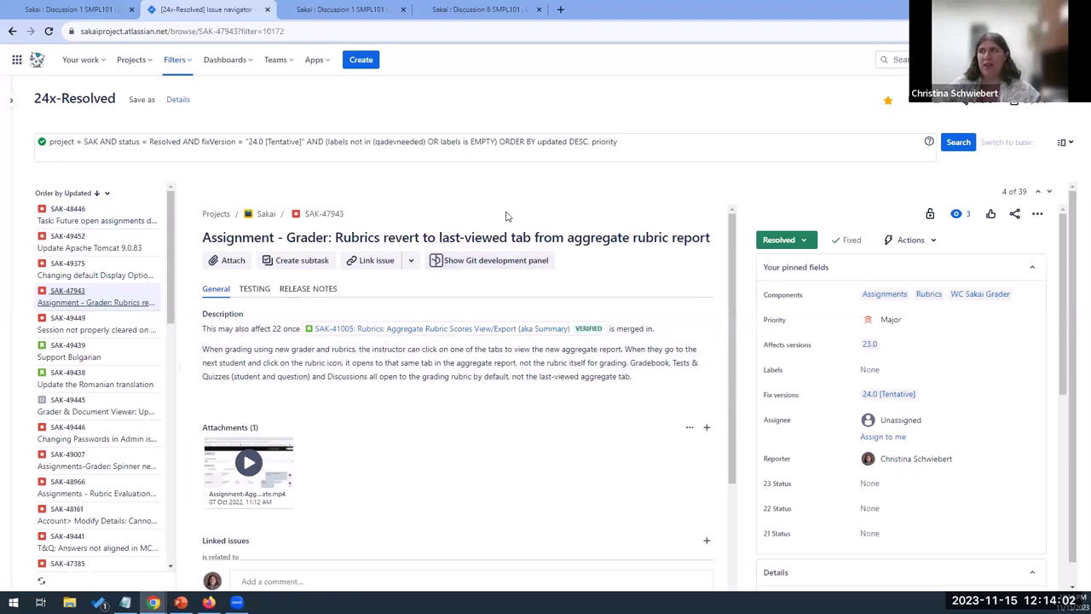
scroll(961, 435, down, 10)
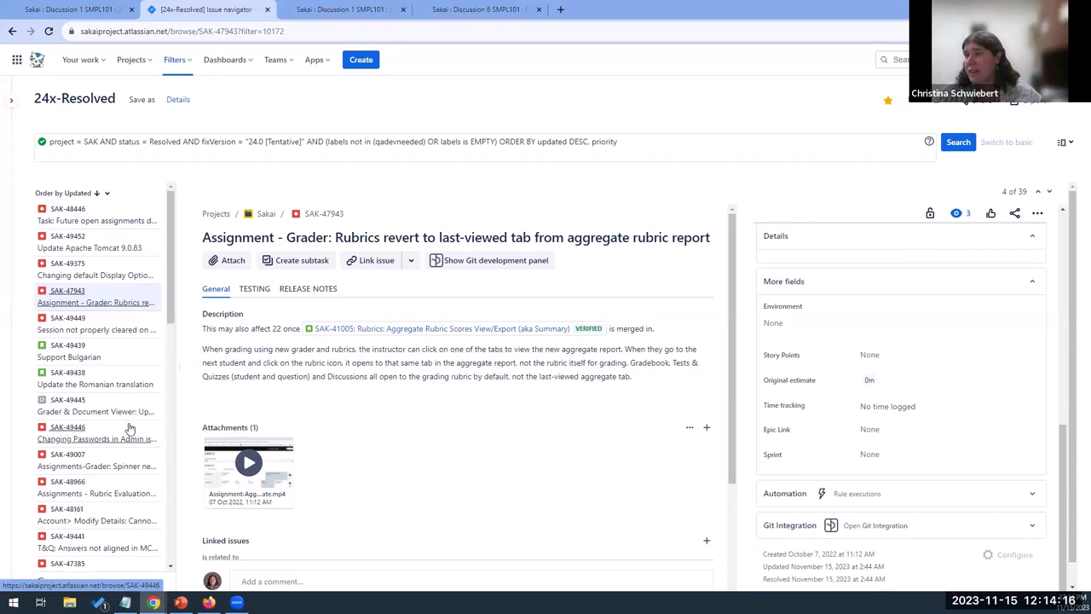
click(130, 430)
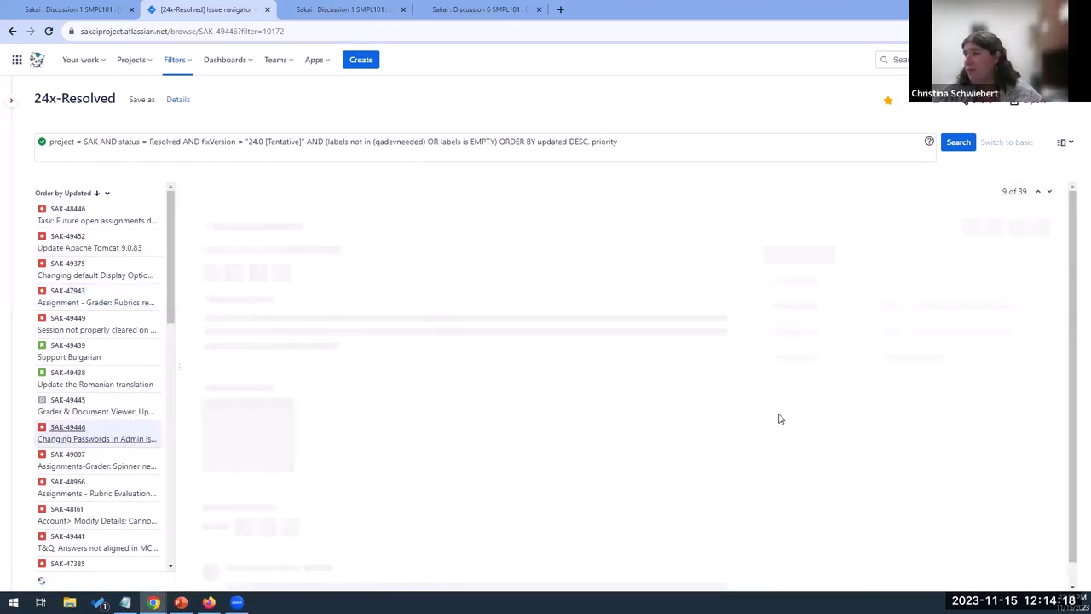
scroll(818, 396, down, 5)
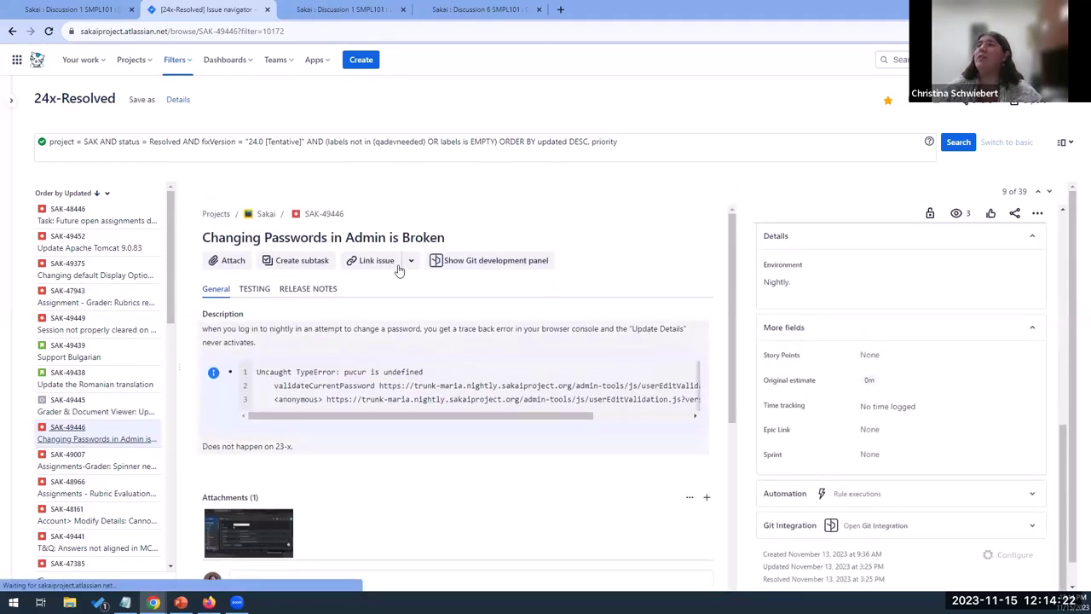
scroll(814, 384, up, 5)
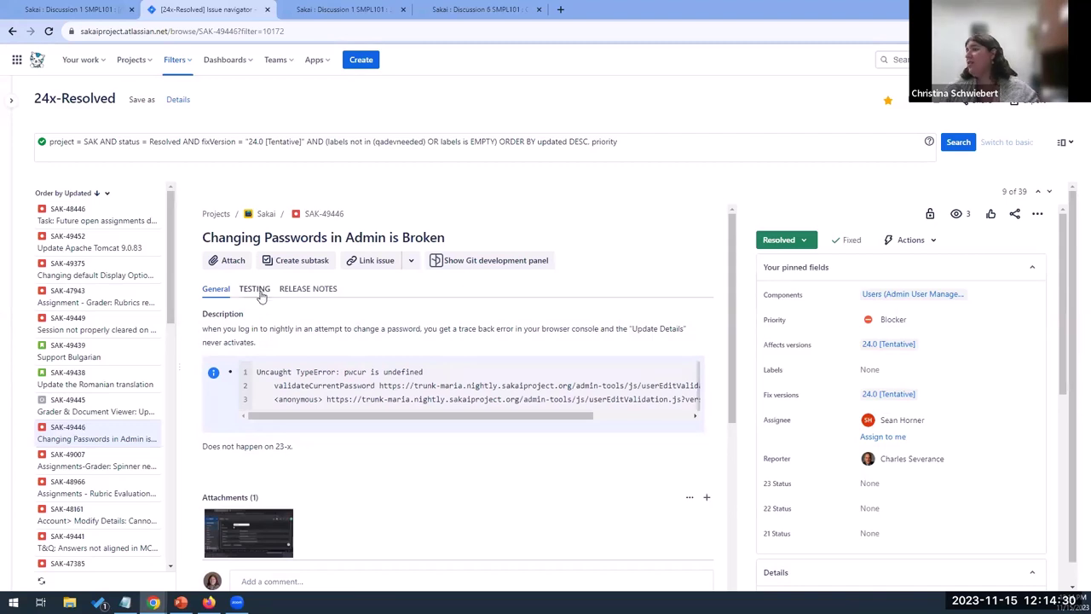
Show SAK-49446's test plan on the Testing tab, then switch to the Sakai browser tab
drag(259, 290, 264, 297)
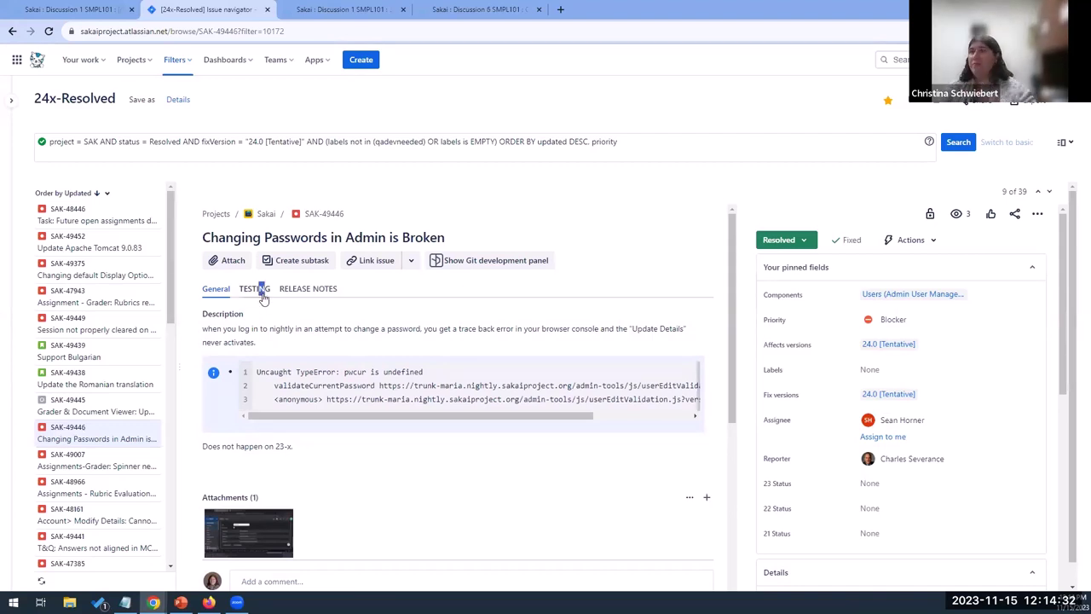
click(261, 293)
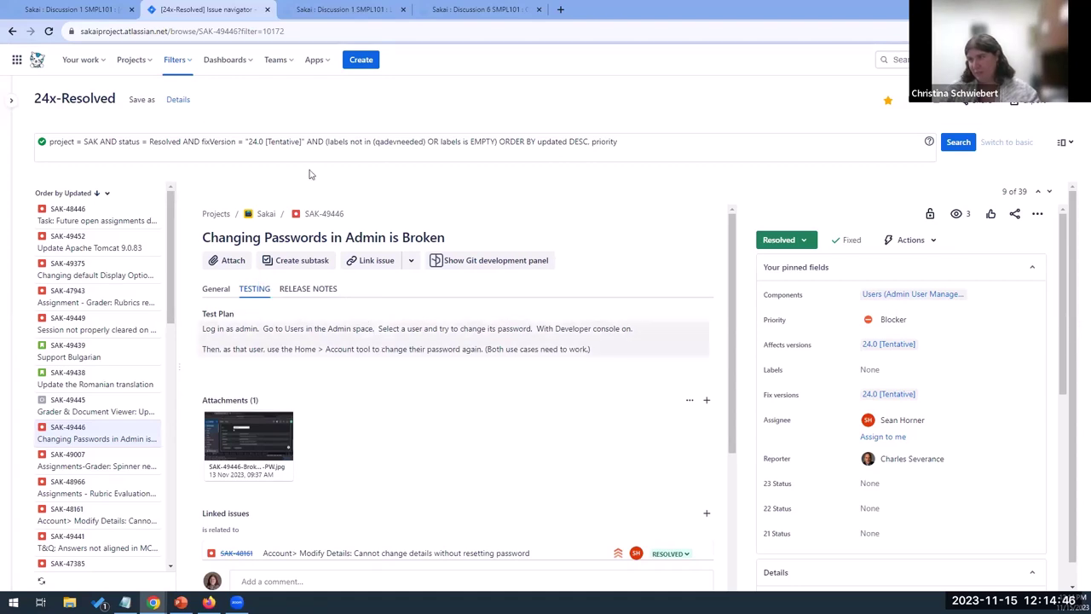
click(328, 9)
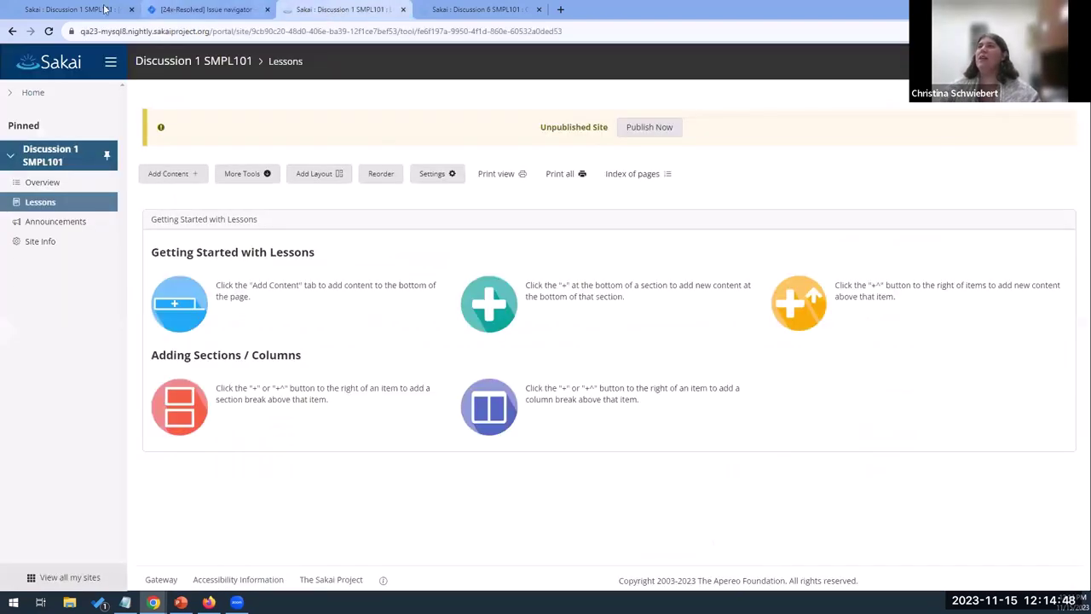
Log the instructor out of Sakai from the account panel
click(90, 8)
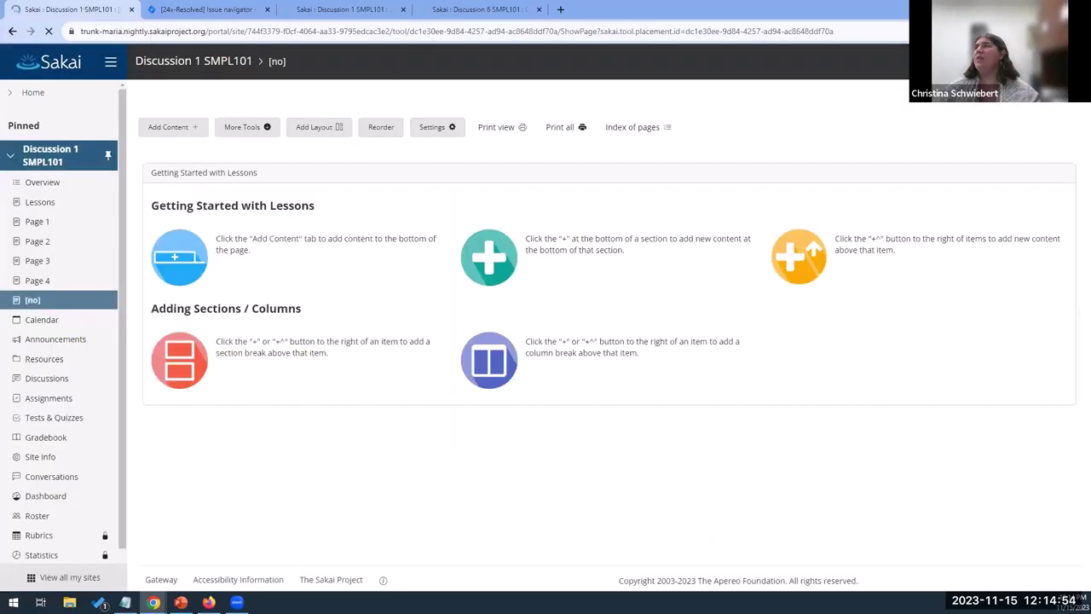
click(1057, 62)
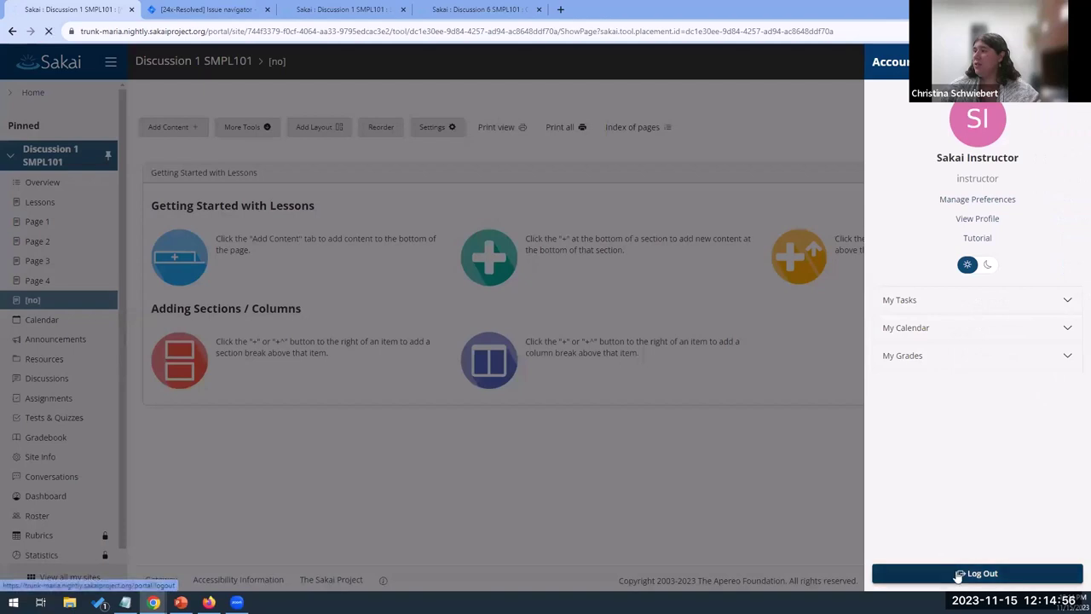
click(976, 573)
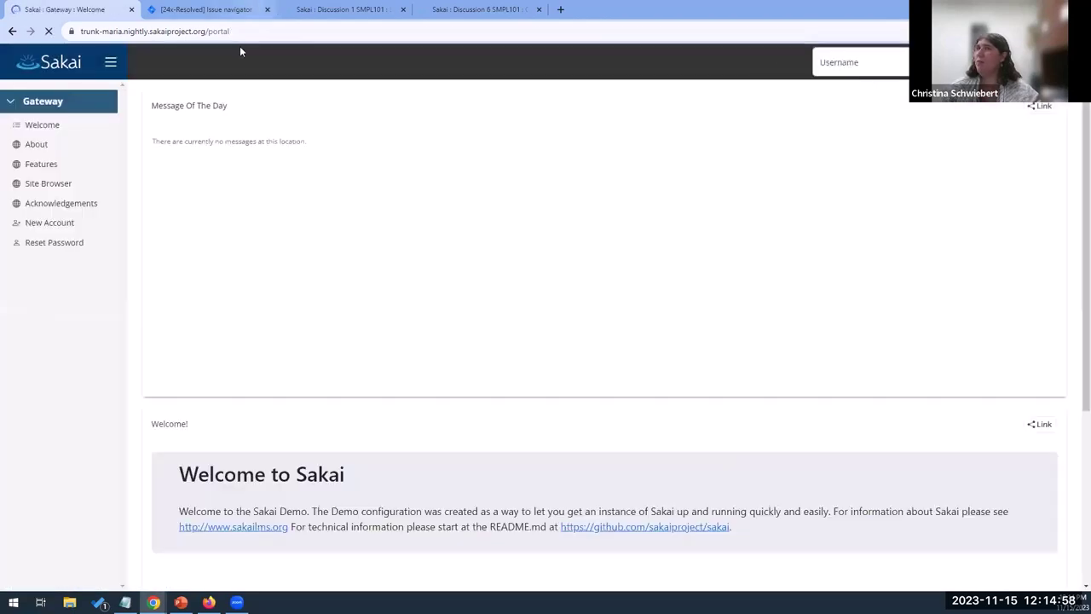
Sign in as admin with the saved login, dismiss the tutorial, and open the Users list
click(856, 64)
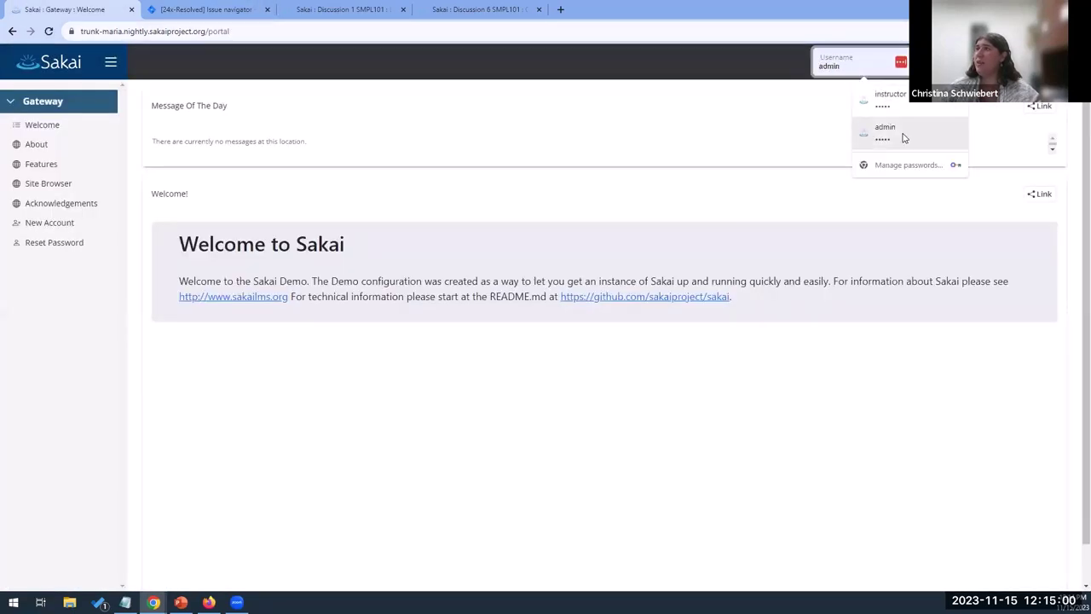
click(884, 129)
key(Return)
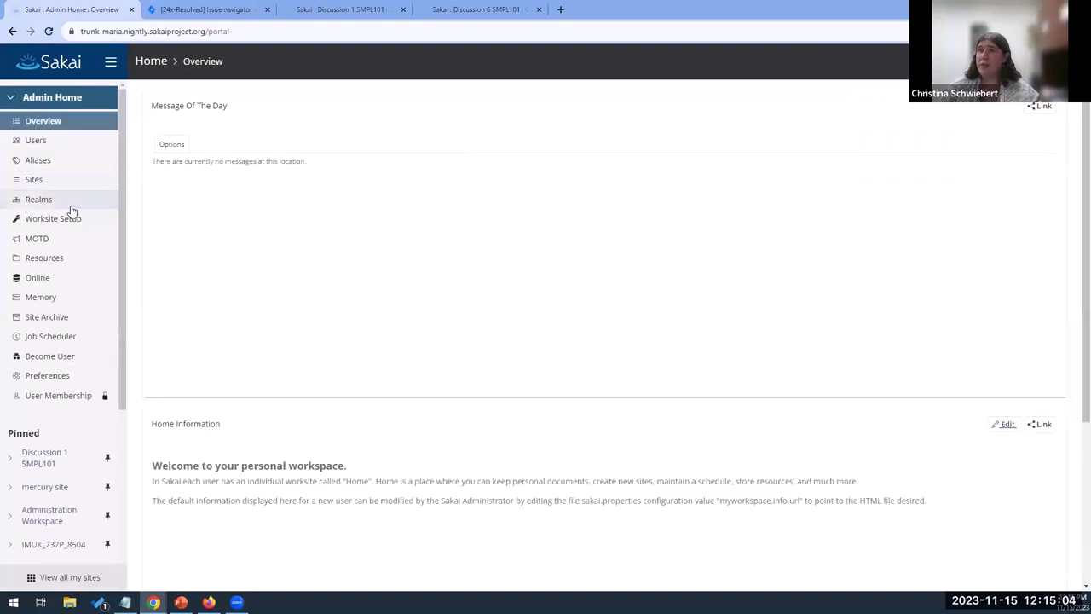
click(645, 186)
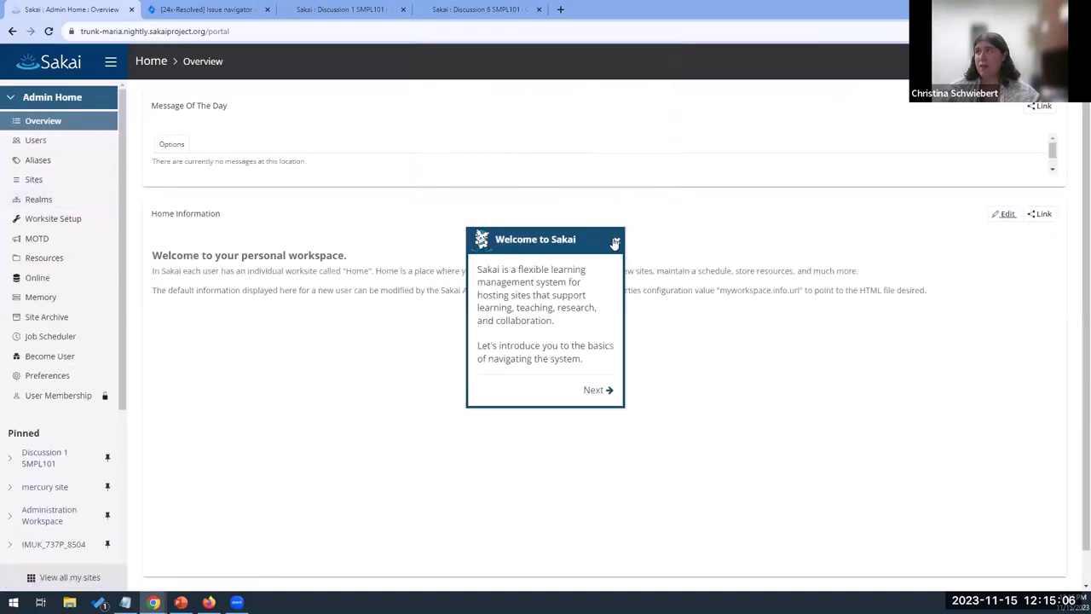
click(616, 241)
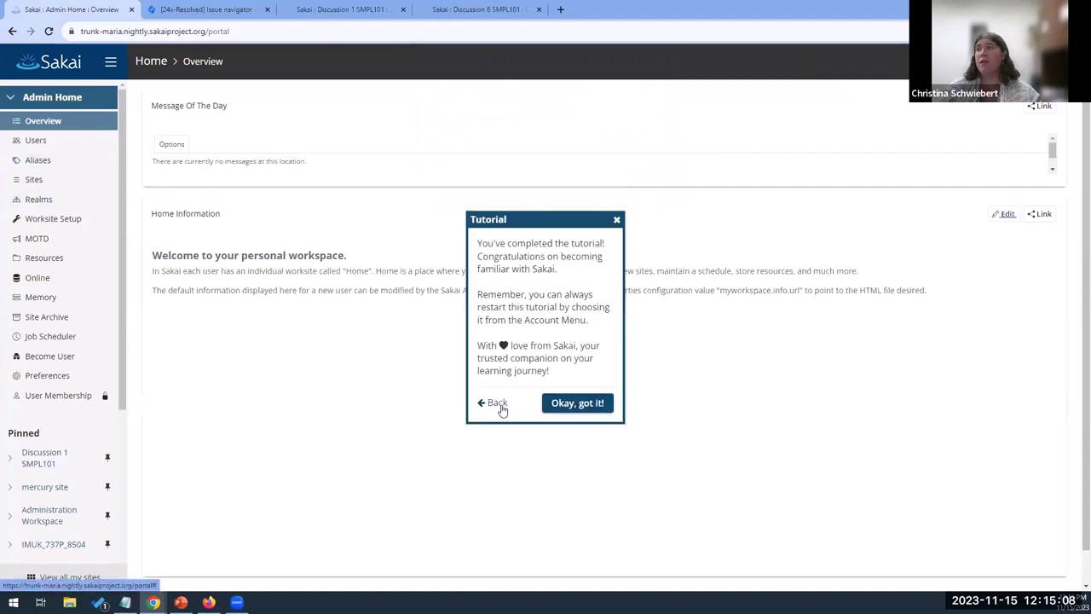
click(577, 403)
click(43, 143)
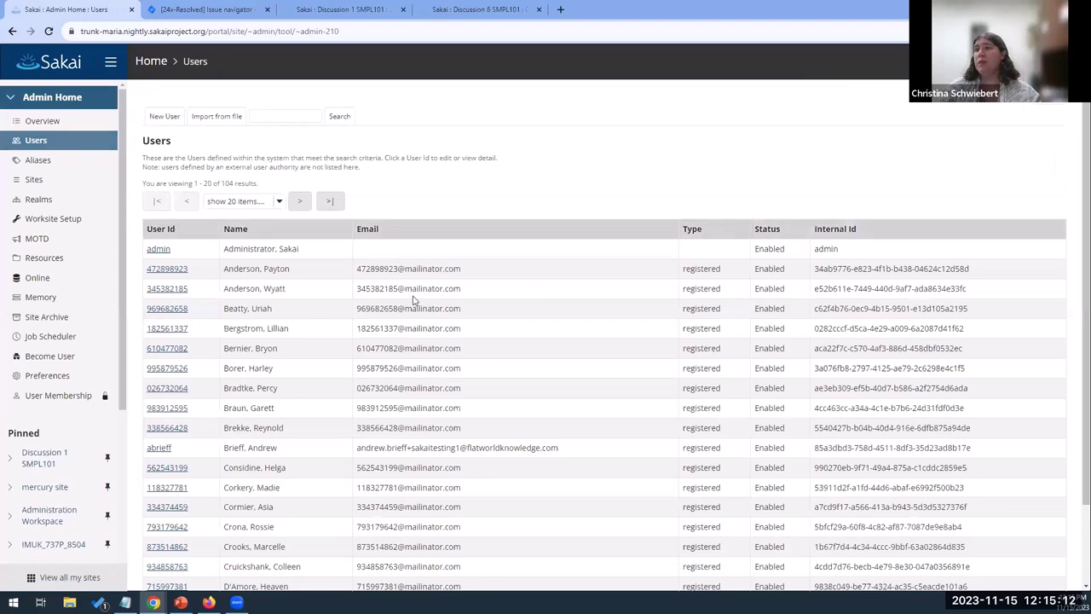
Start a new user and enter its User Id, first name, last name and e-mail address
click(184, 116)
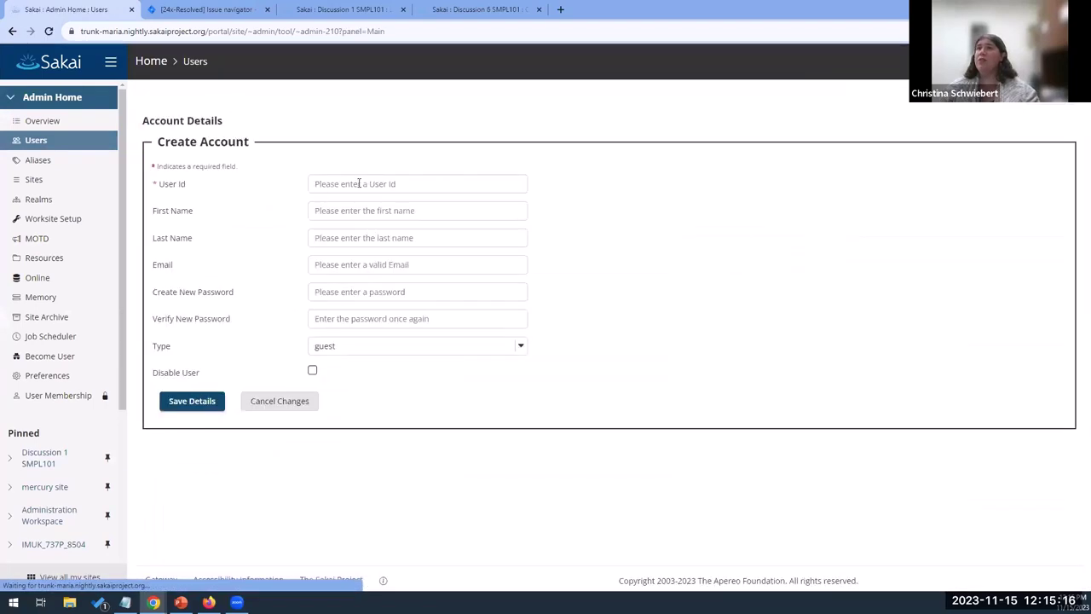
click(357, 183)
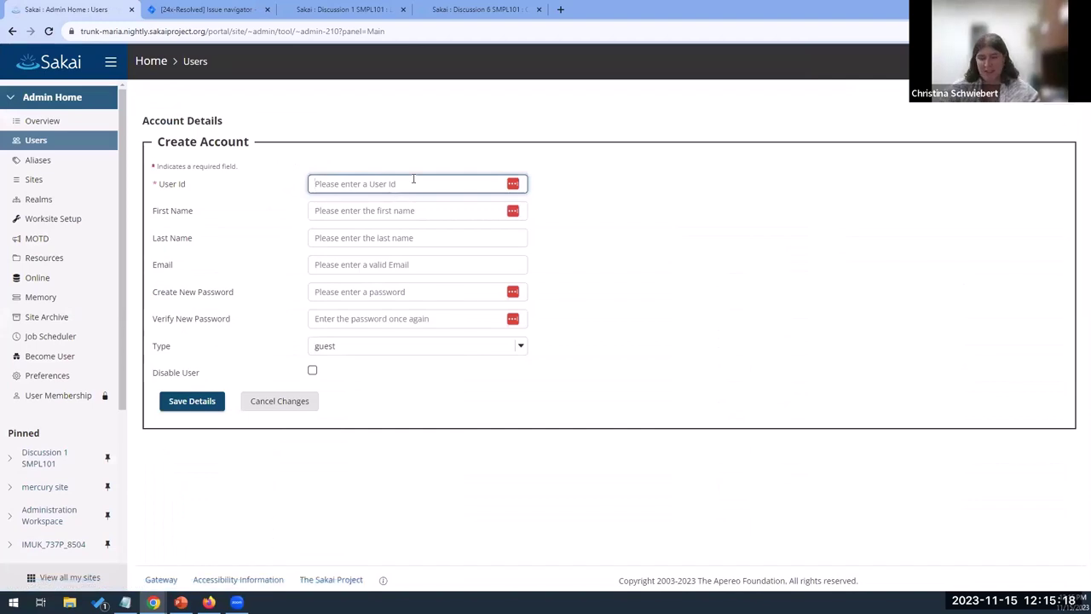
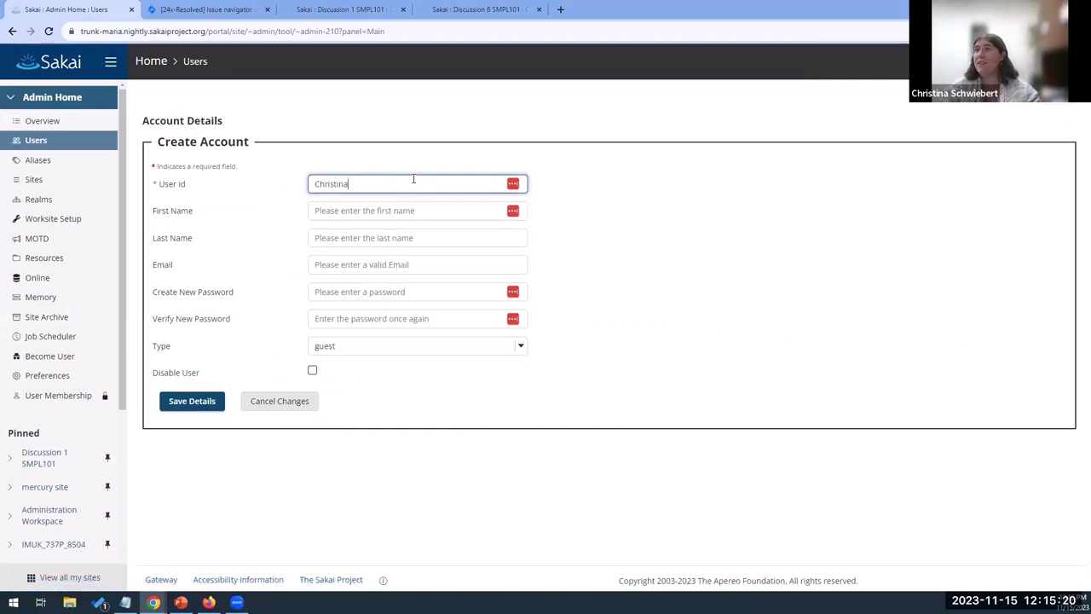
key(Tab)
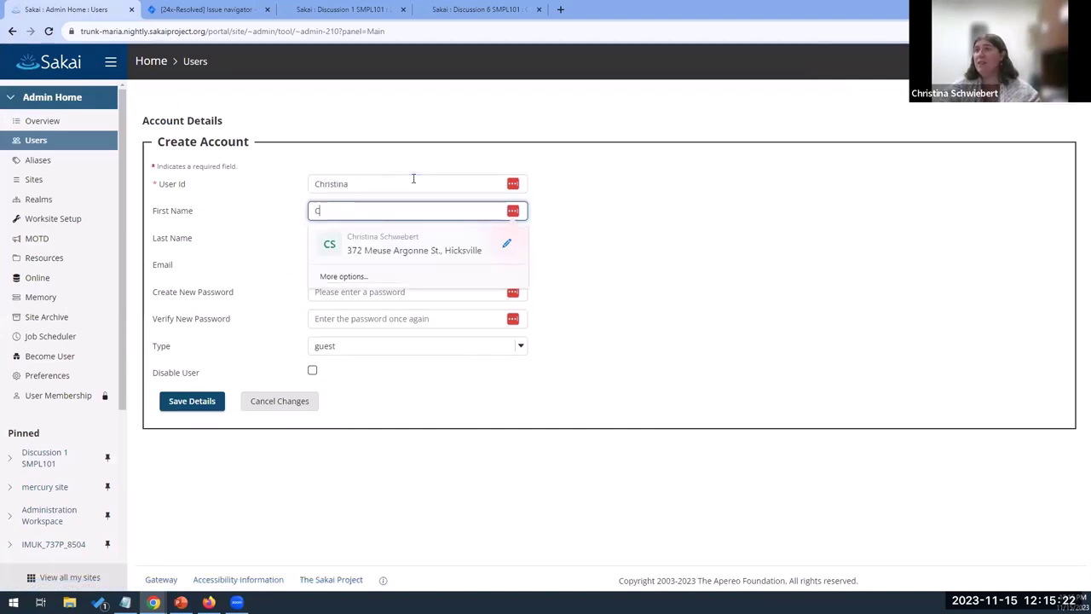
key(Tab)
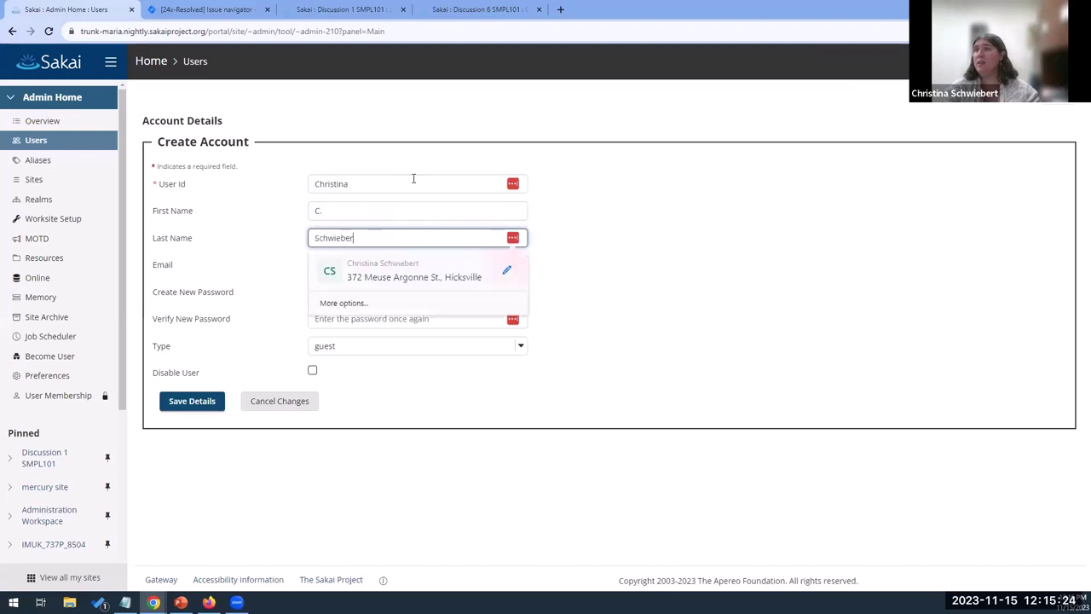
key(Tab)
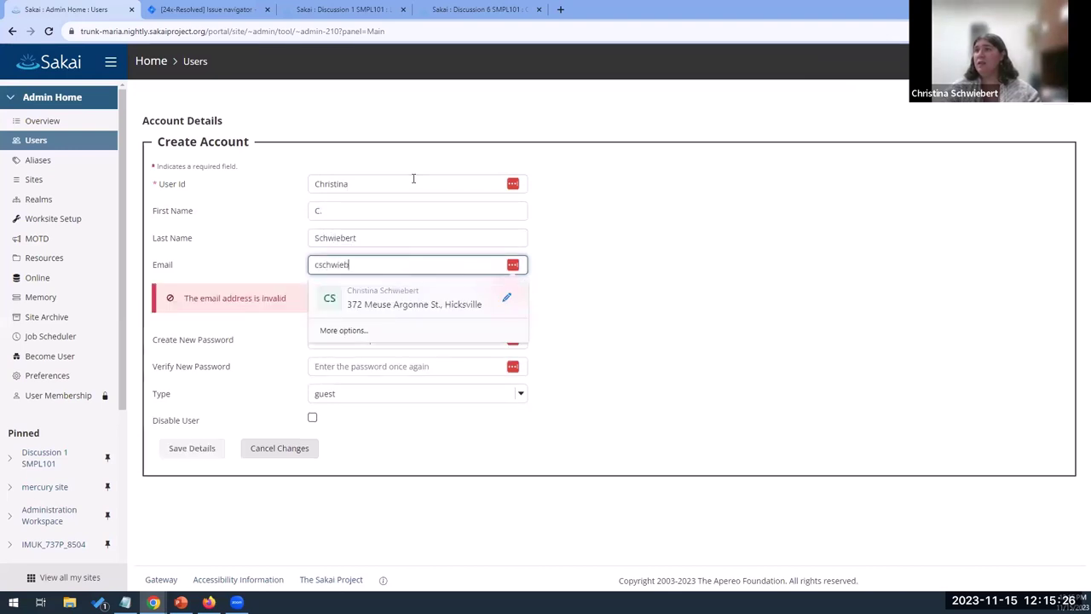
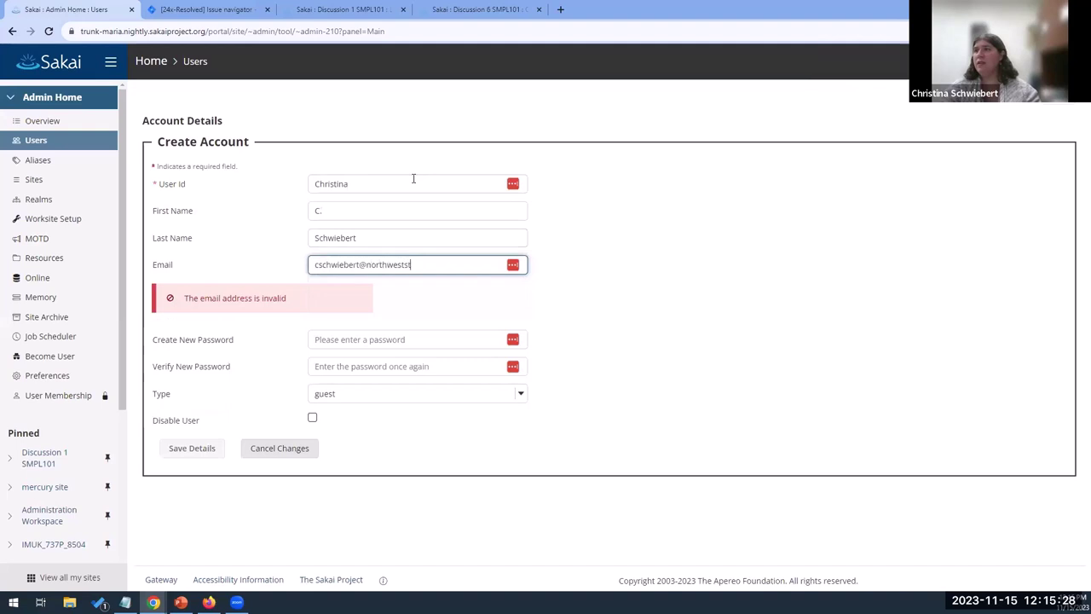
Enter and confirm the guest's password, save the account, and decline Chrome's password saving
key(Tab)
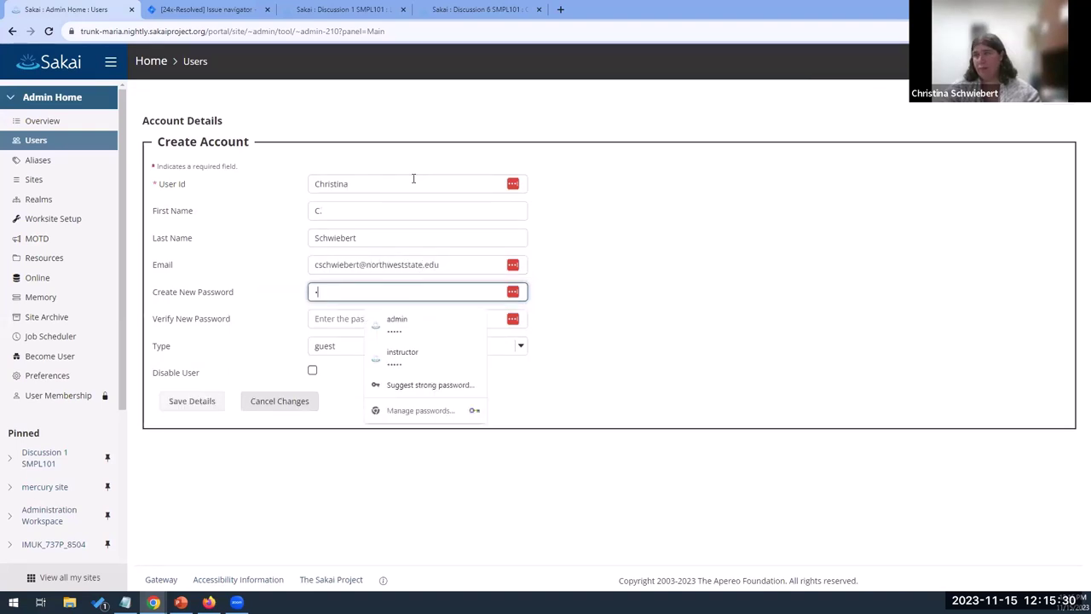
text(•••••••)
key(Tab)
text(•••••••)
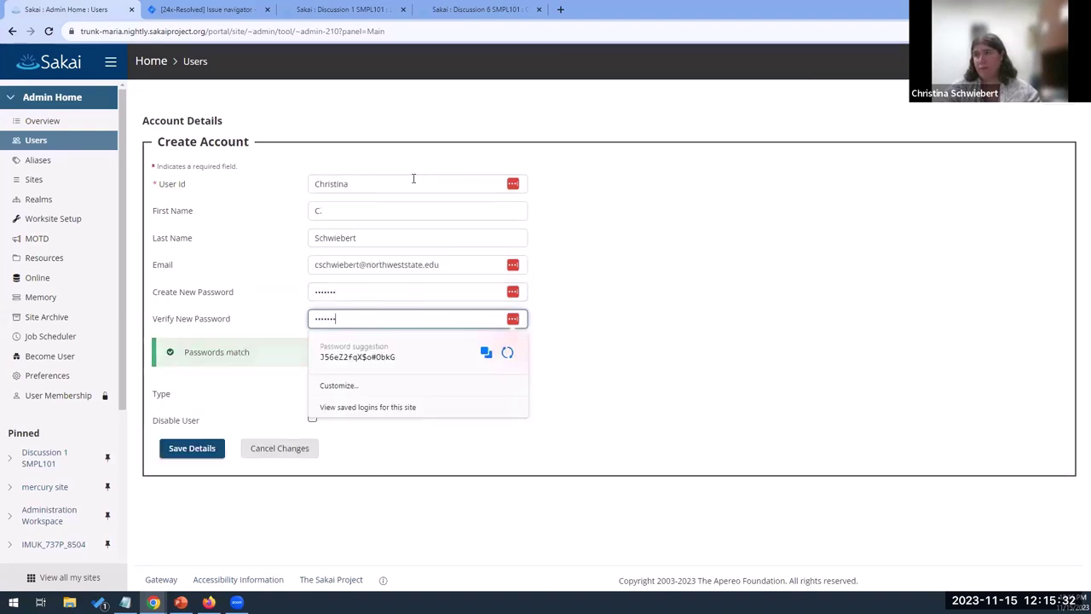
key(Tab)
click(207, 449)
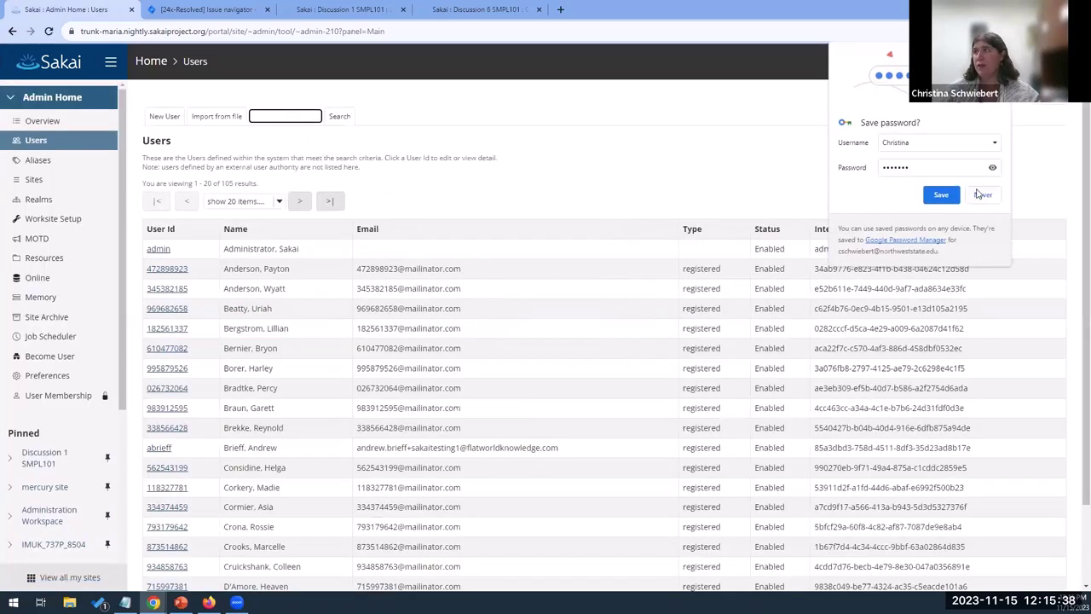
click(982, 194)
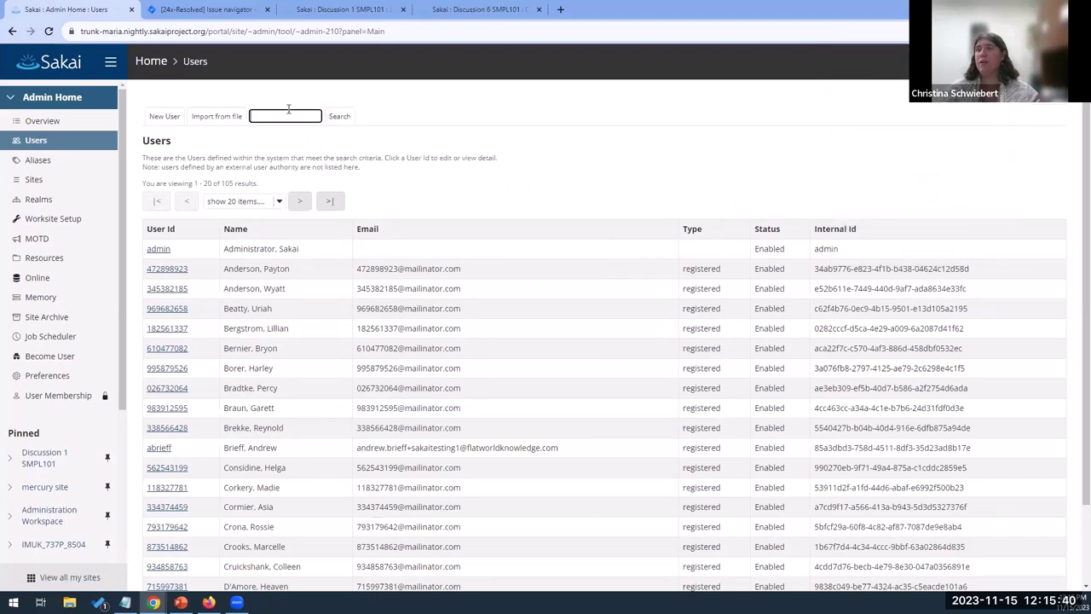
Search Users for the guest's user id and open the account for editing
click(288, 110)
text(Christina)
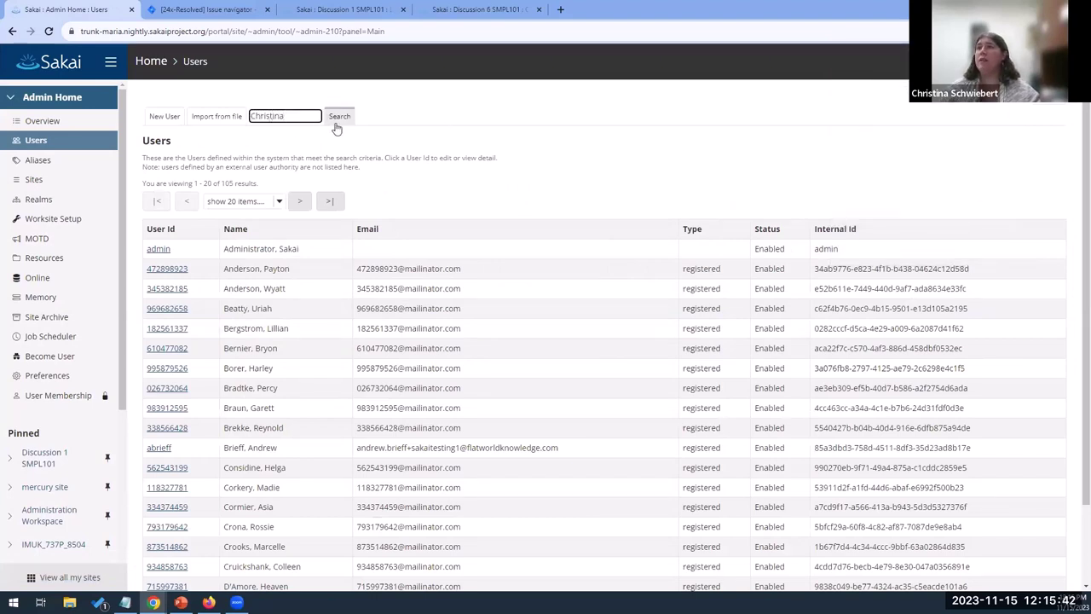
click(339, 116)
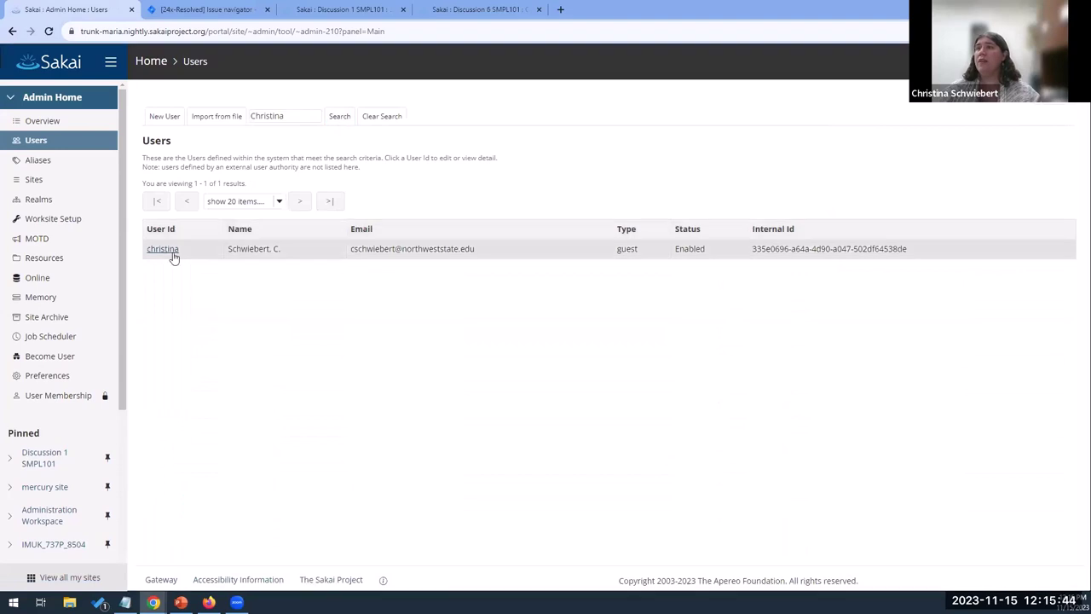
click(165, 250)
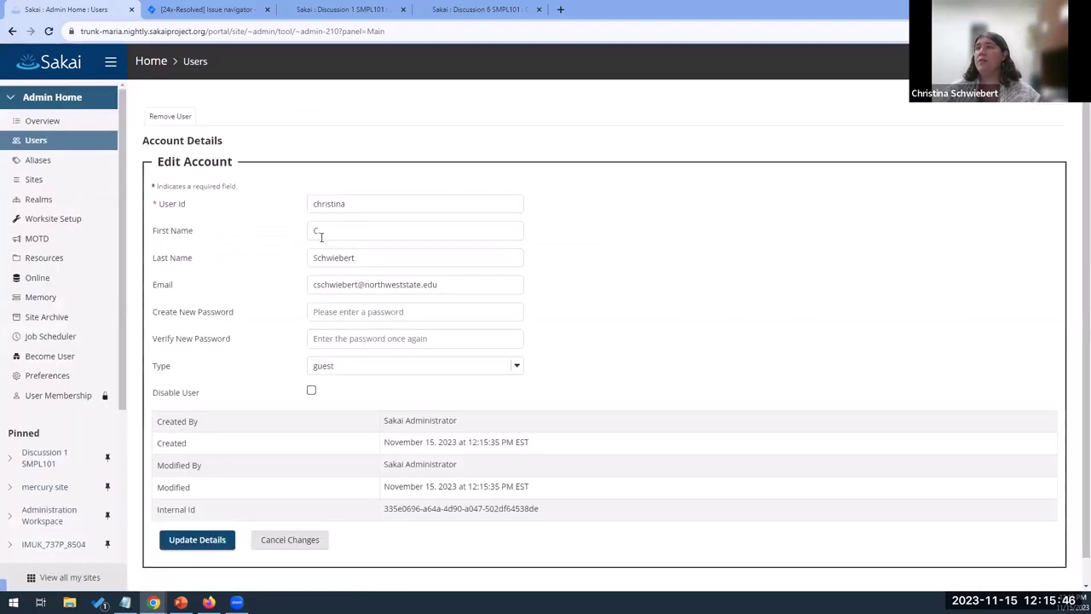
Enter and verify a new password for the guest, then save with Update Details
click(663, 314)
click(423, 311)
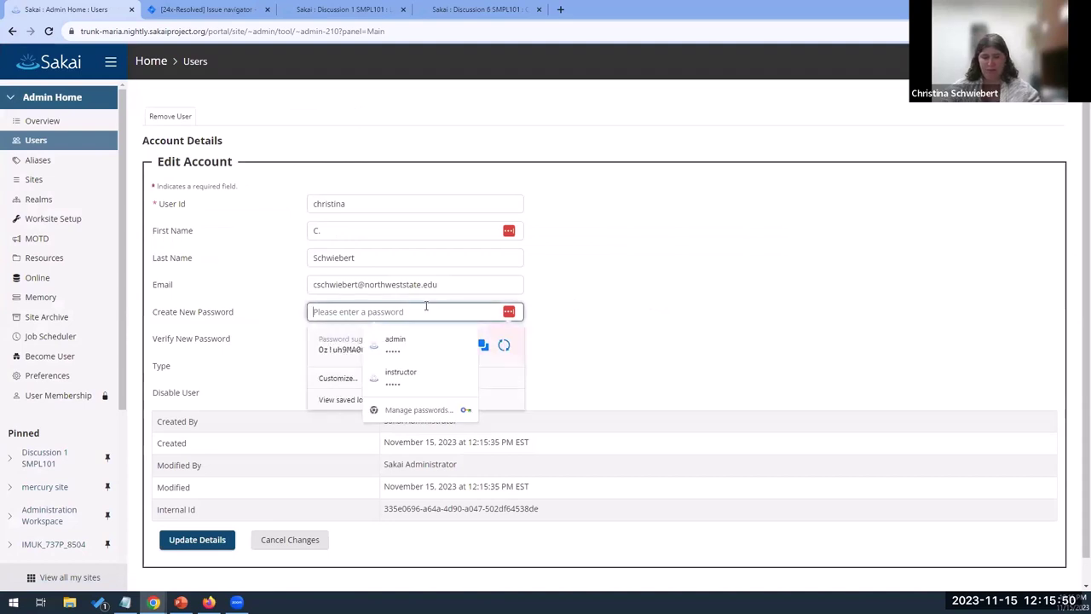
text(sakai)
key(Tab)
text(sakai)
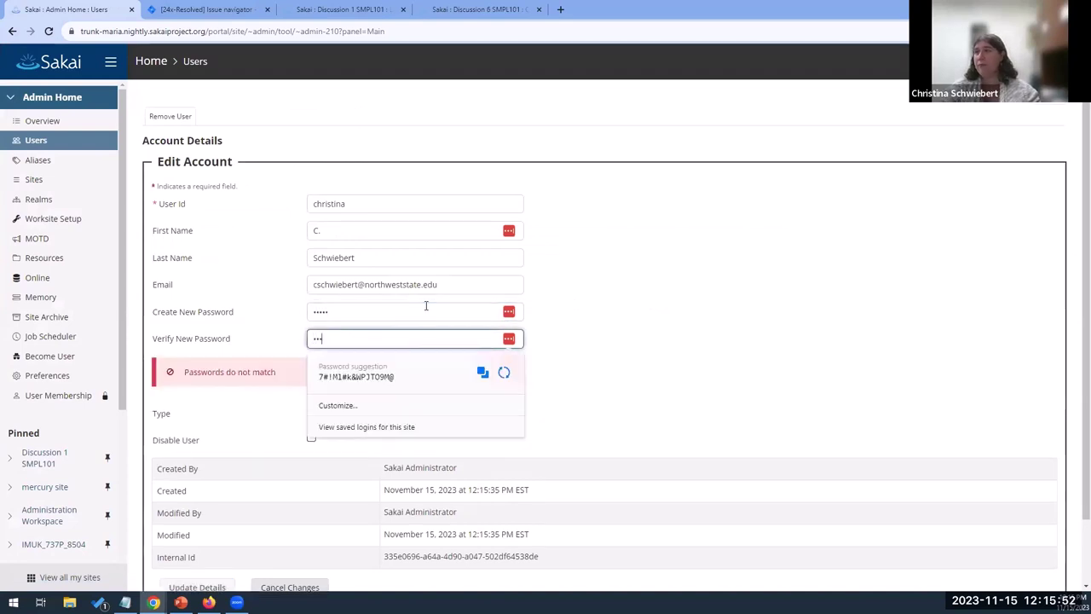
click(729, 344)
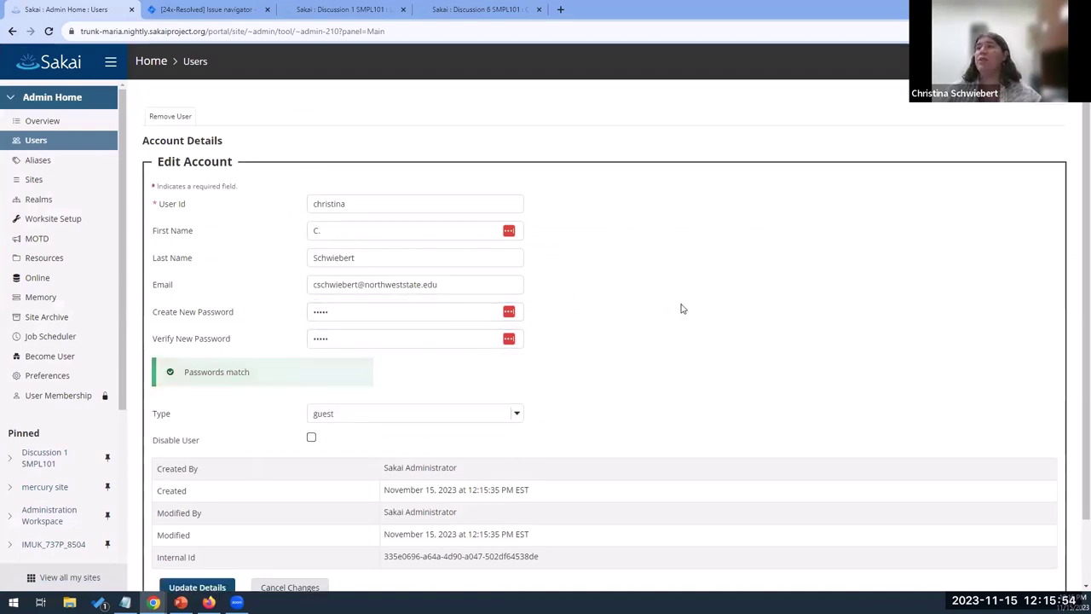
scroll(504, 426, down, 2)
click(187, 515)
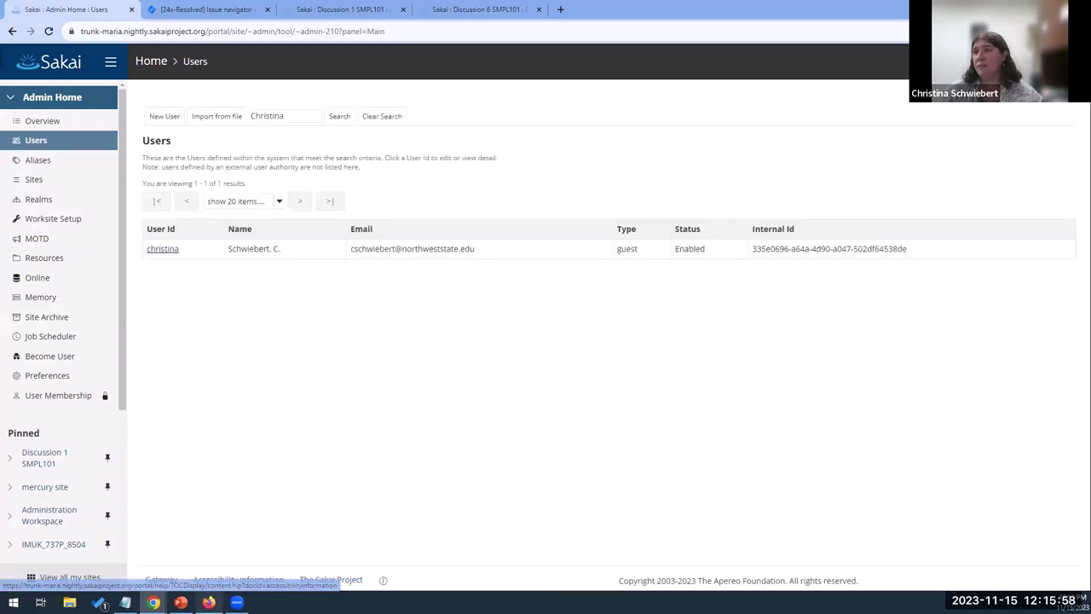
mouse_move(209, 602)
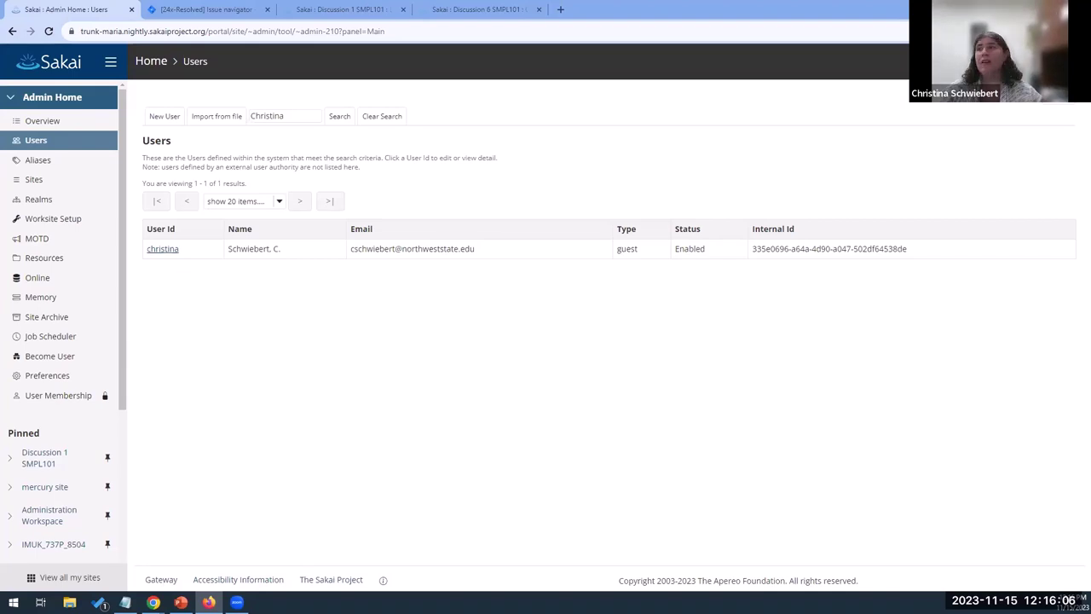
key(alt+Tab)
Log in on the Firefox Gateway as the guest with the admin-set password, retrying after Invalid login
click(642, 157)
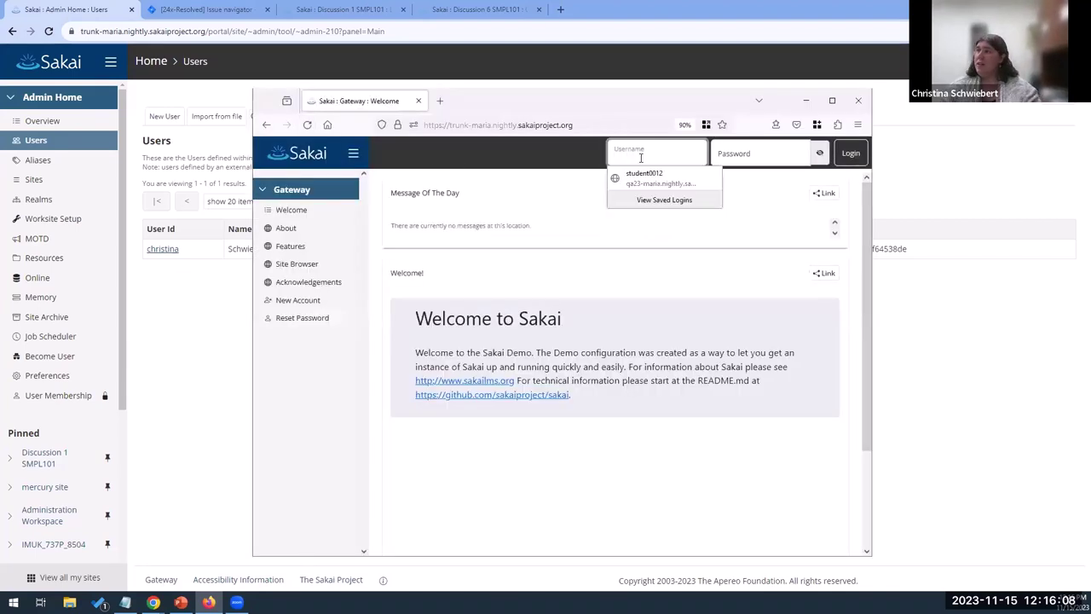
text(Christina)
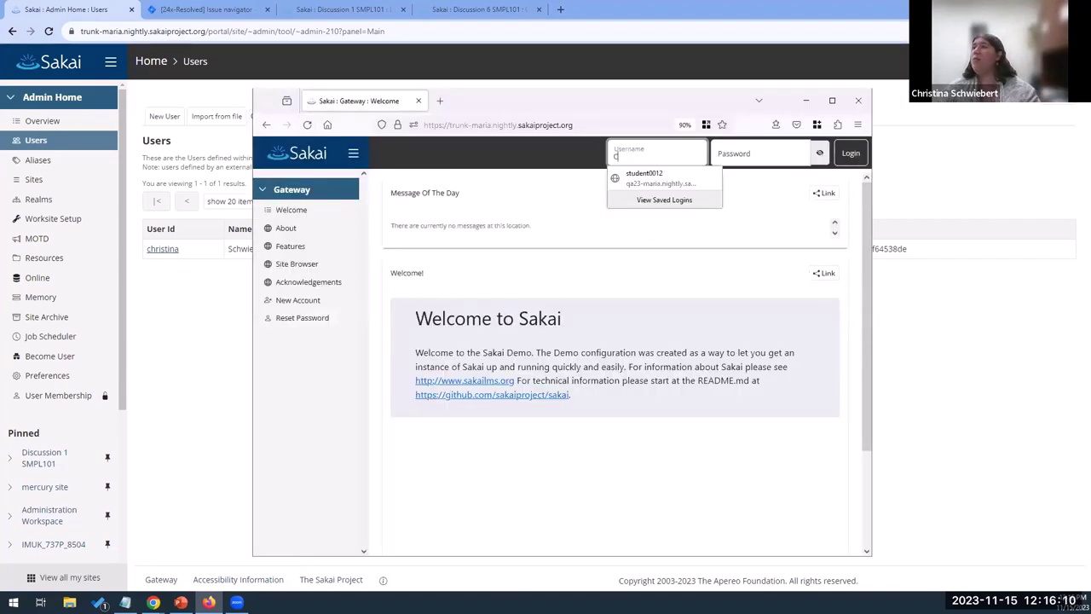
key(Tab)
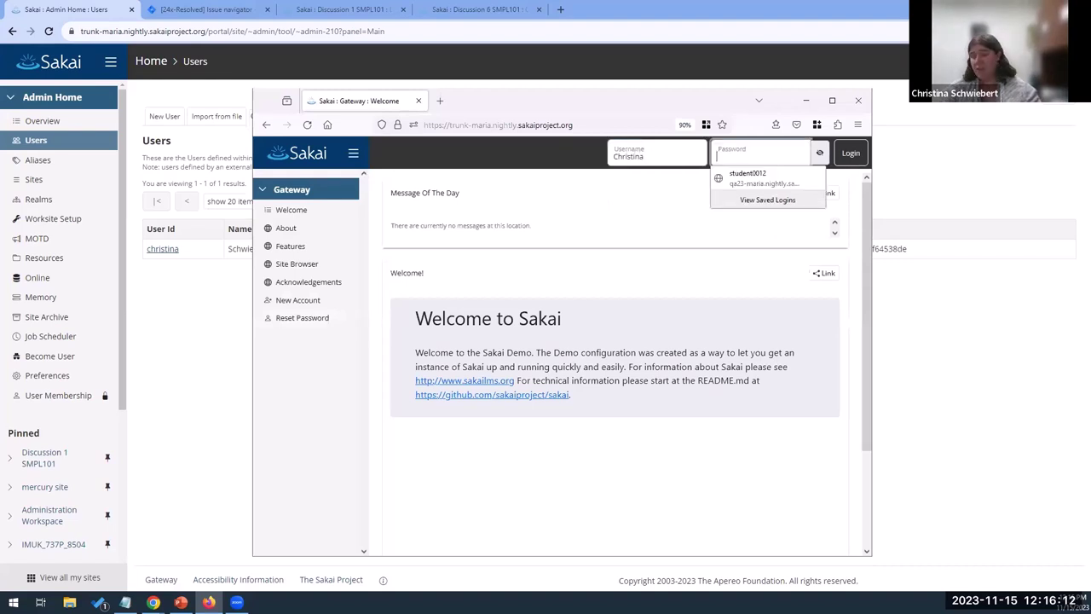
text(***)
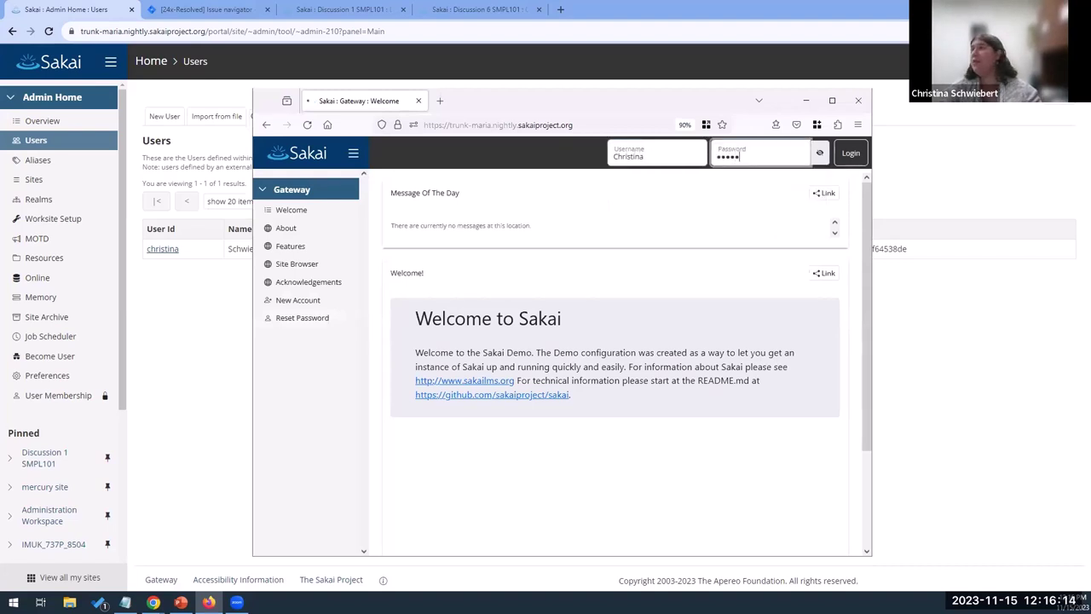
key(Return)
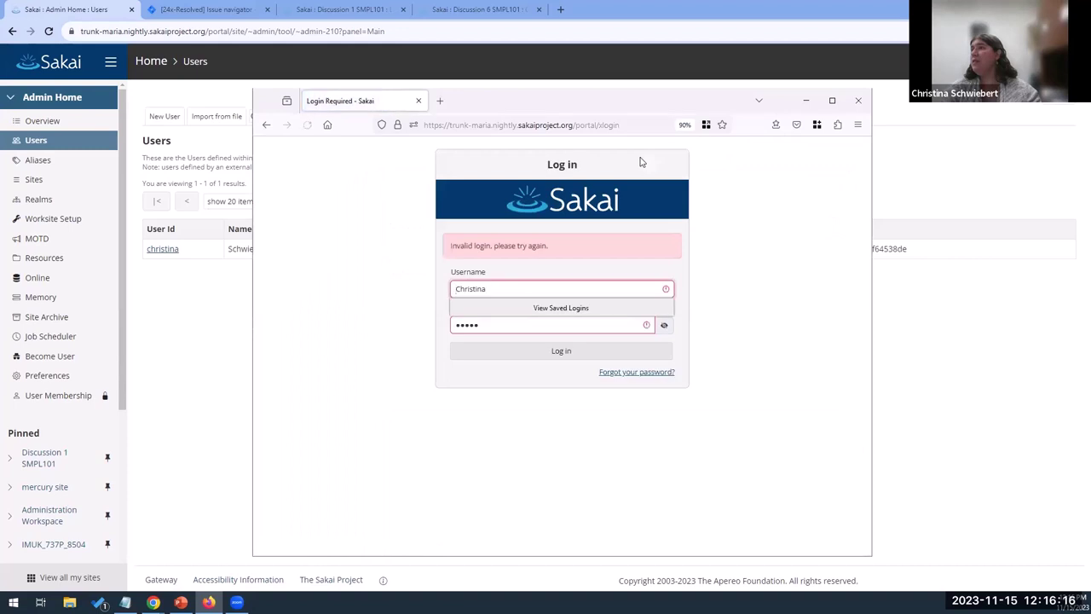
click(482, 324)
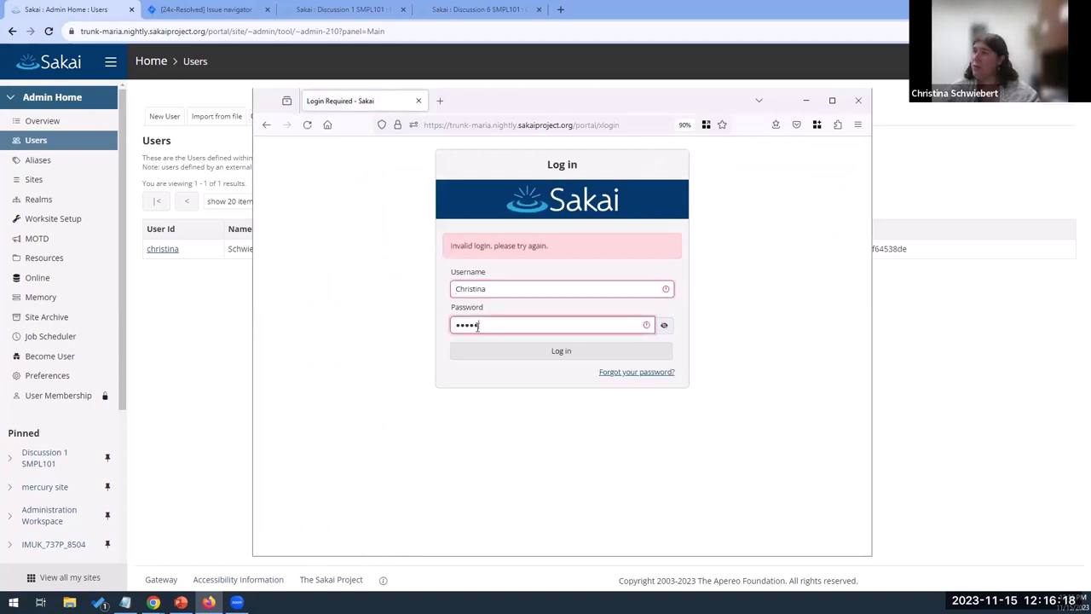
key(Return)
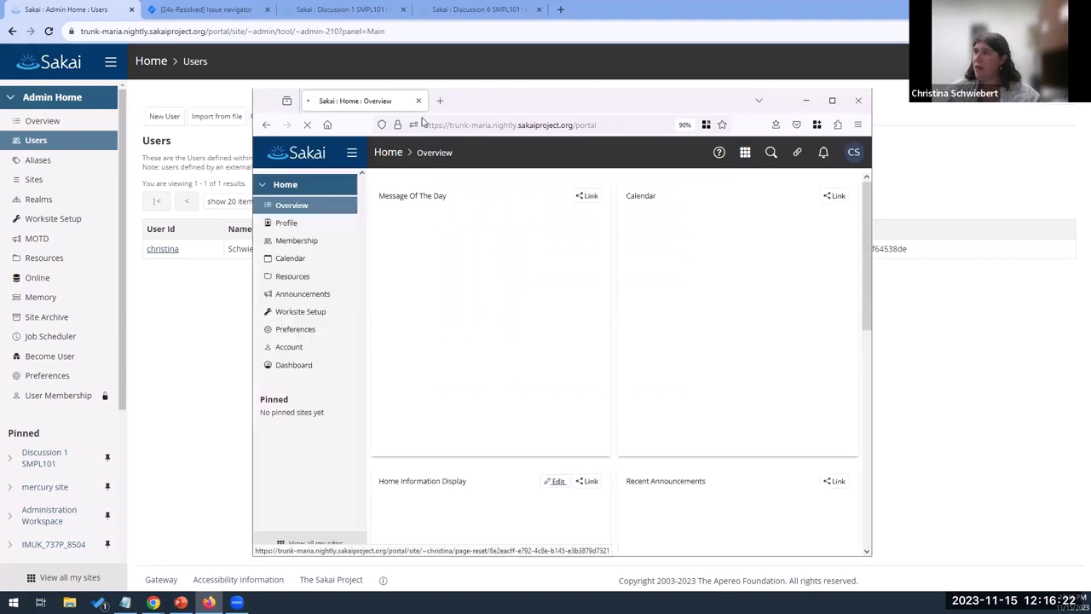
Open the guest's Account page for editing and dismiss the welcome tour
click(288, 350)
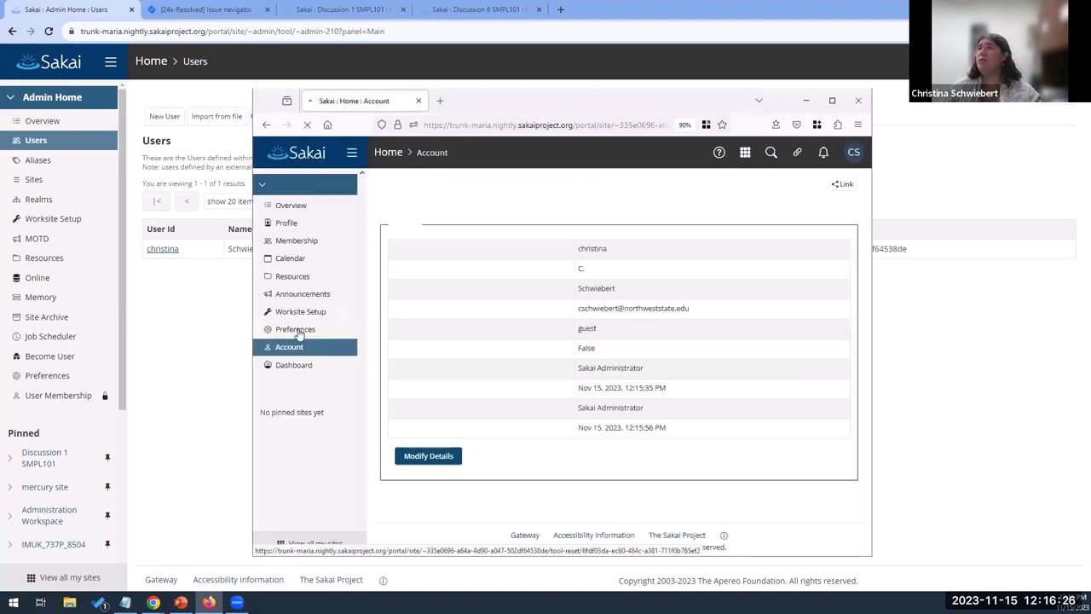
click(428, 457)
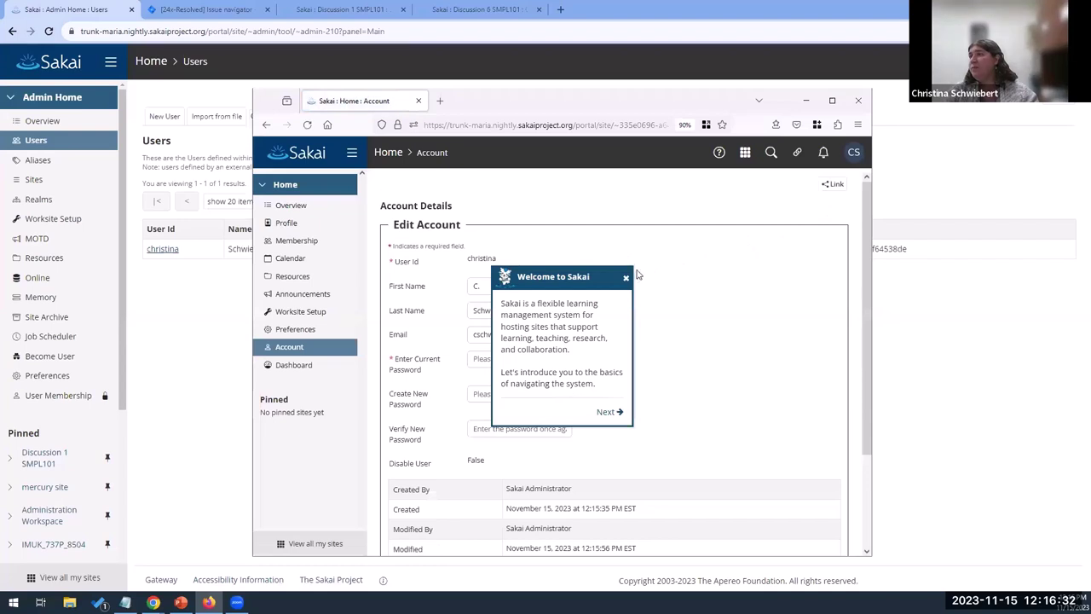
click(627, 279)
click(629, 261)
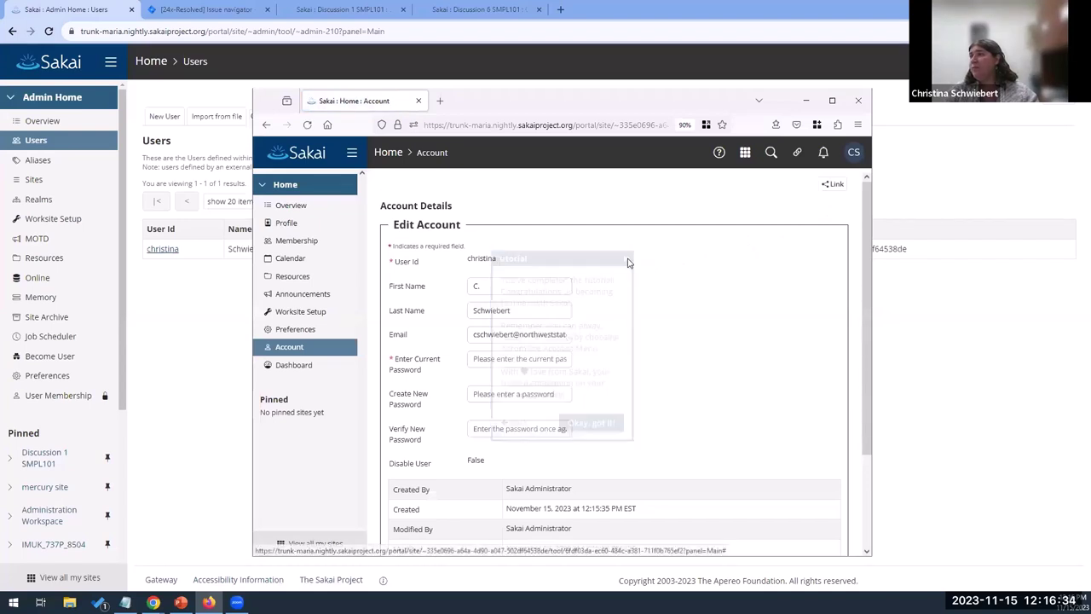
Enter a new password in Create New and Verify New Password, extending both by one character
click(526, 396)
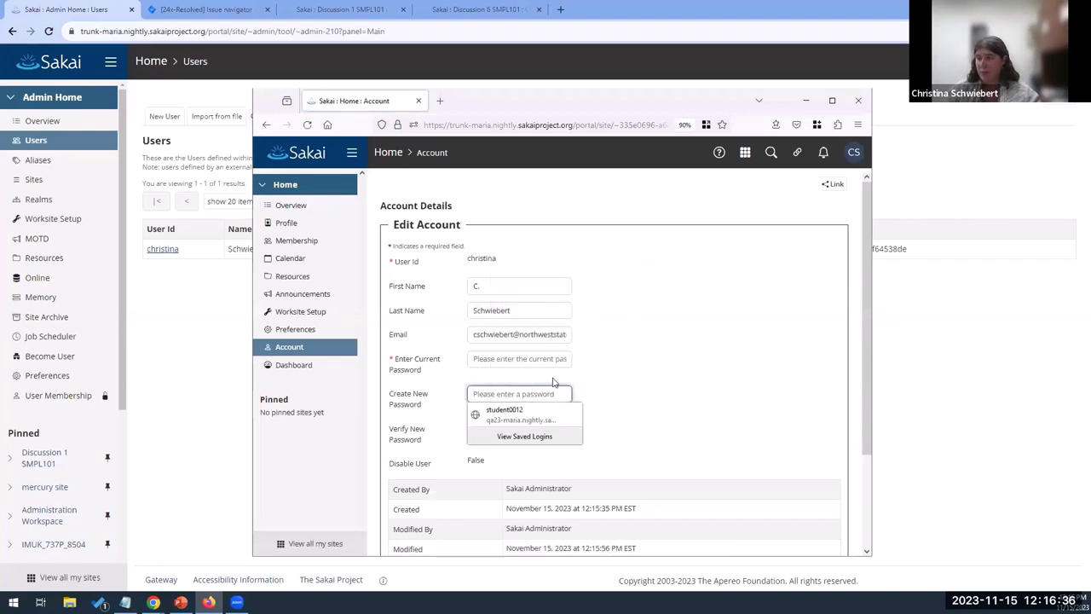
text(test1)
key(Tab)
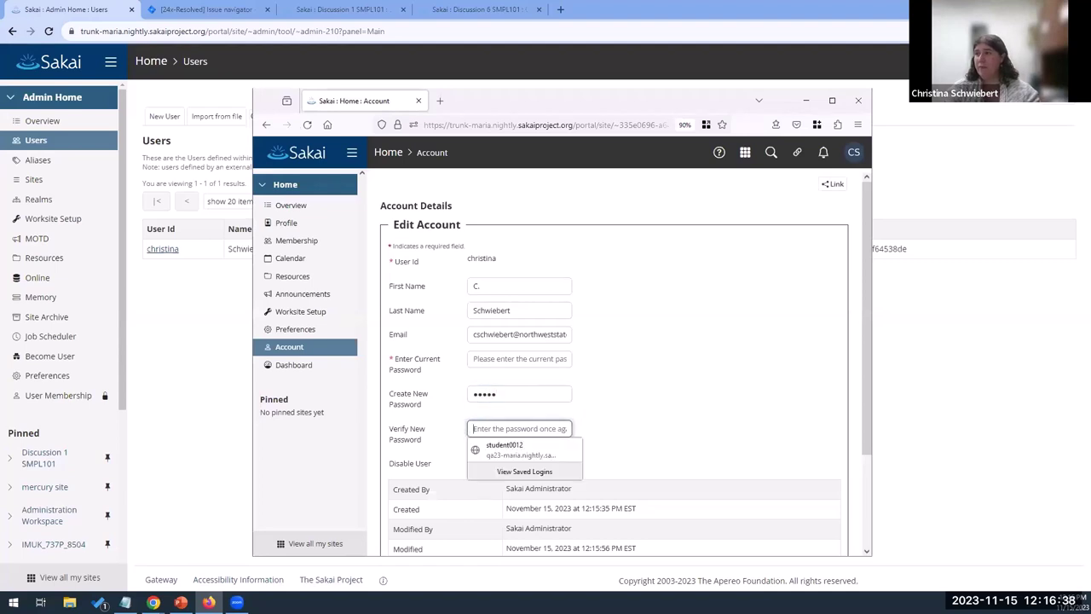
text(test1)
scroll(619, 397, down, 3)
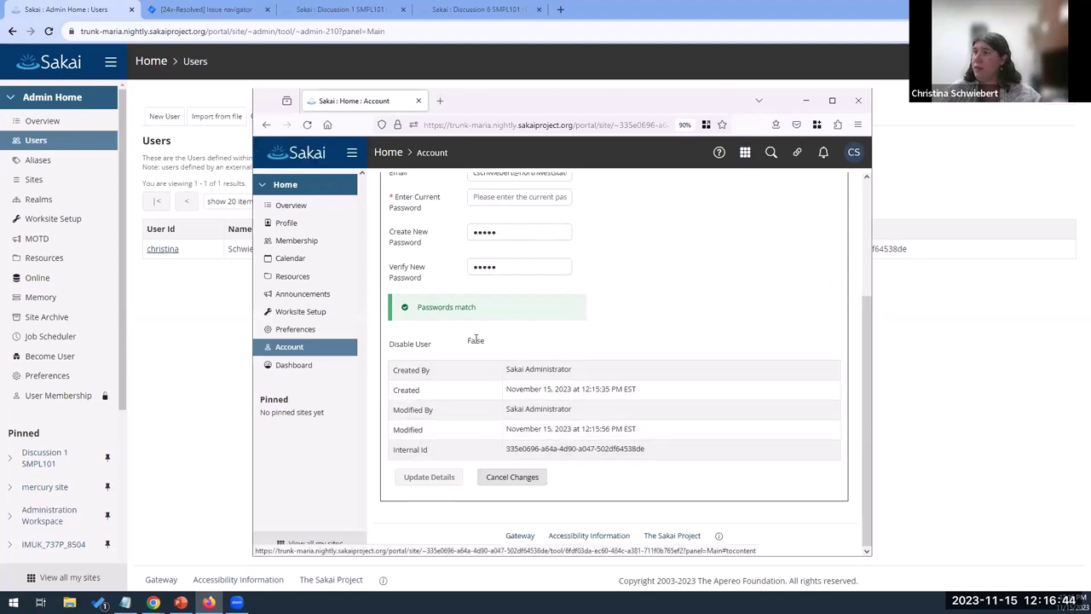
scroll(442, 478, up, 3)
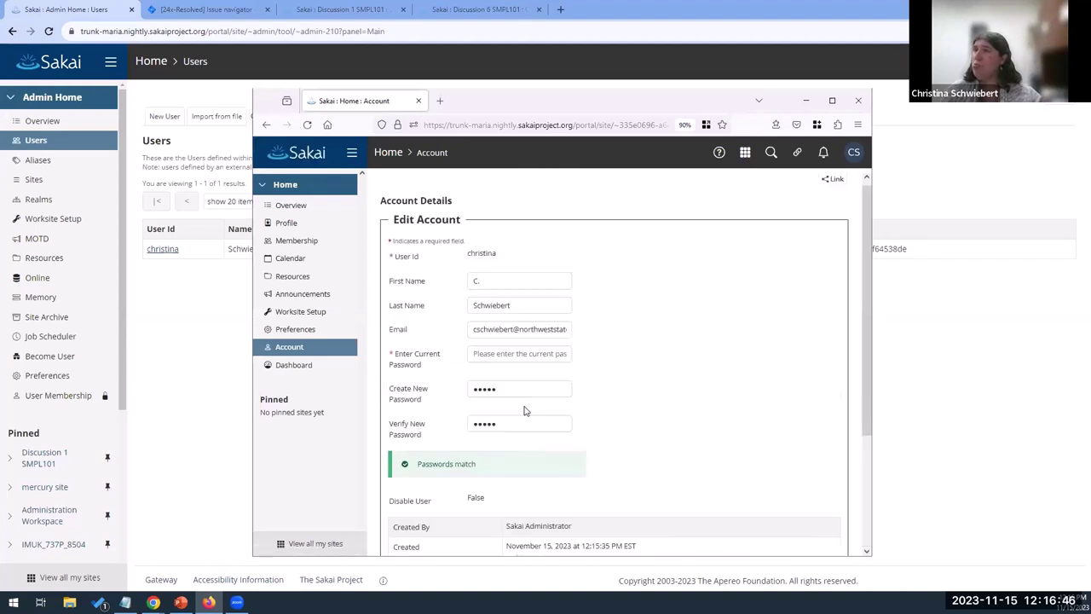
click(501, 397)
text(1)
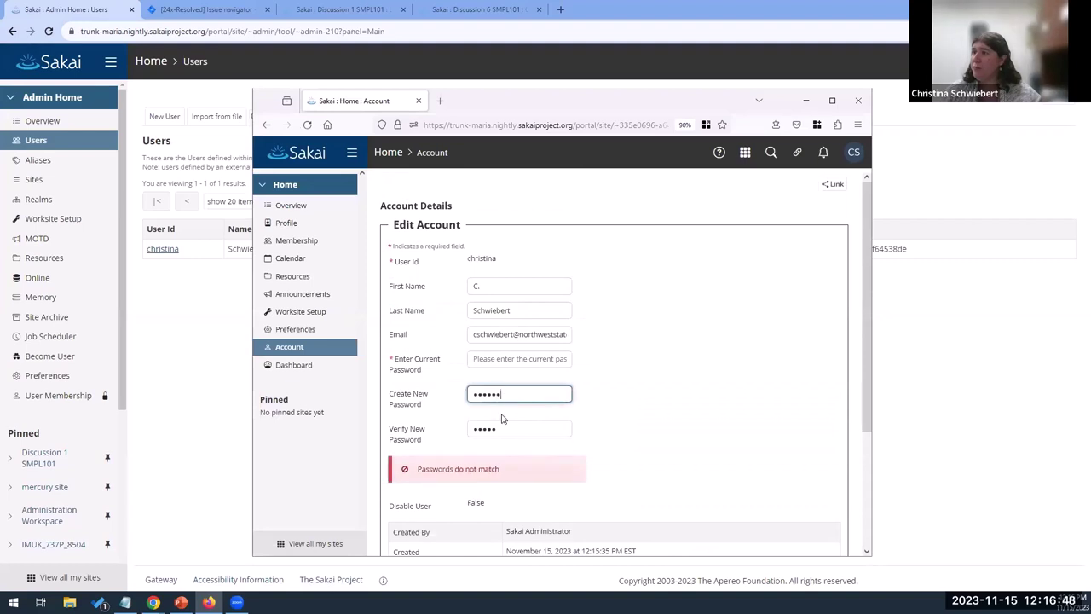
click(502, 422)
text(1)
scroll(512, 464, down, 4)
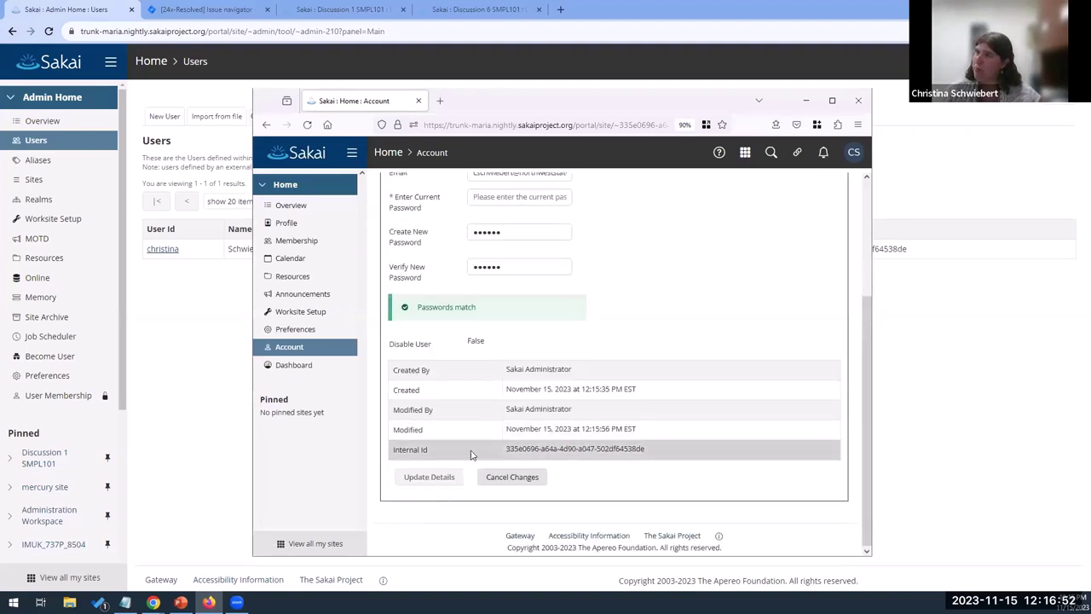
scroll(473, 452, up, 4)
Enter the current password, save with Update Details, and reopen Modify Details
click(533, 355)
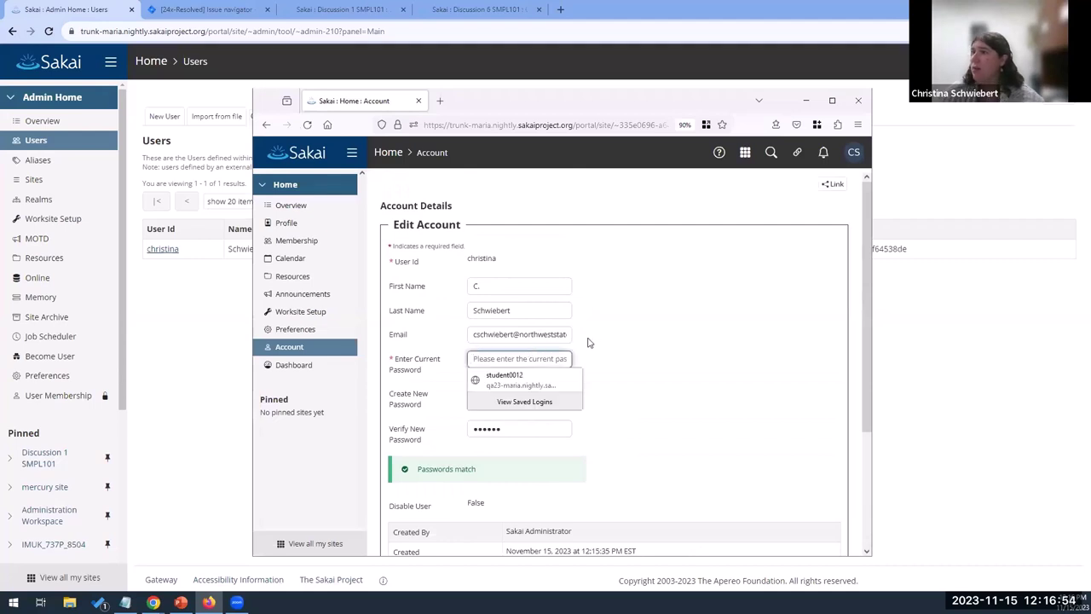
text(12345)
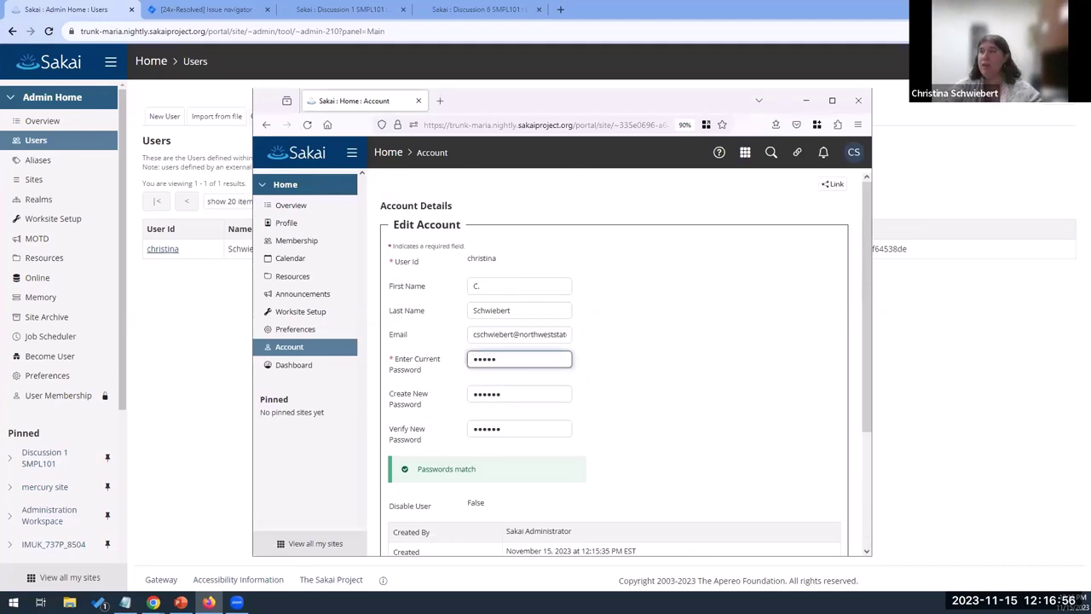
click(604, 370)
scroll(491, 456, down, 3)
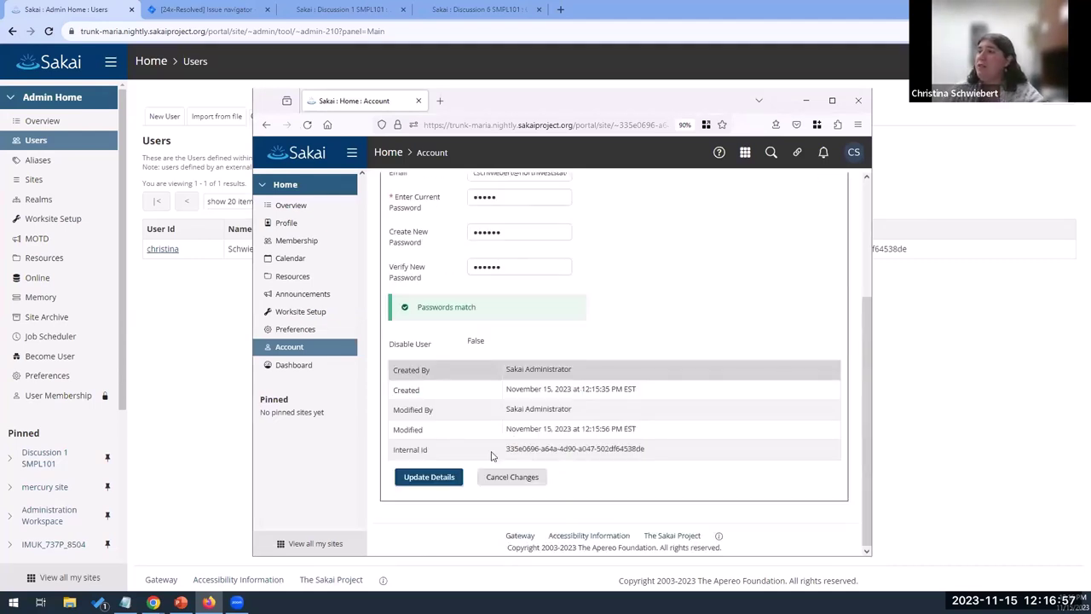
click(426, 478)
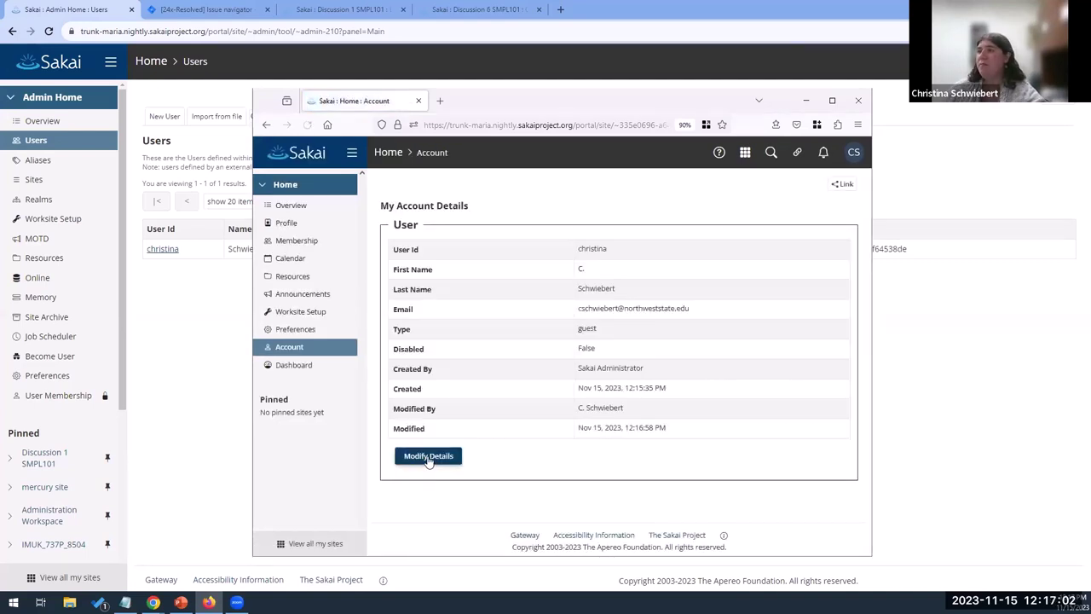
click(430, 457)
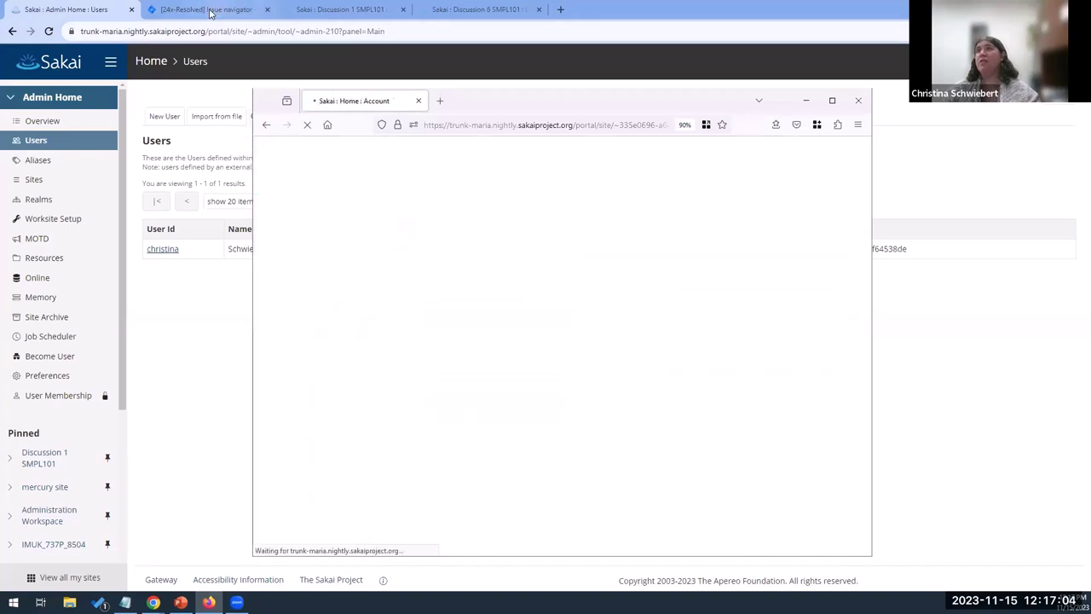
Start the Resolved > Tested transition on SAK-49446
click(213, 10)
scroll(377, 406, down, 3)
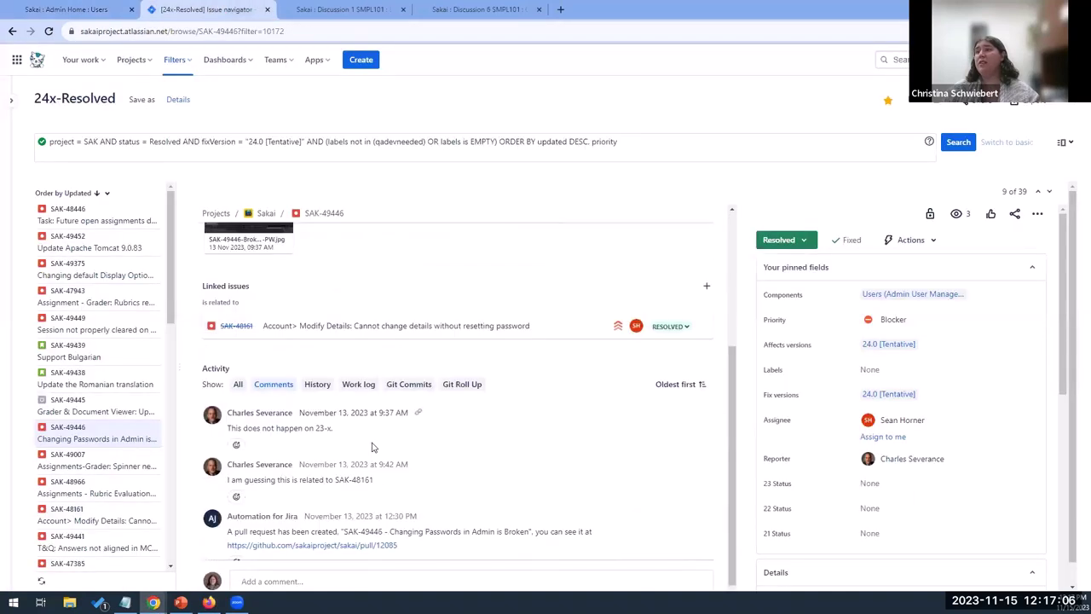
click(799, 246)
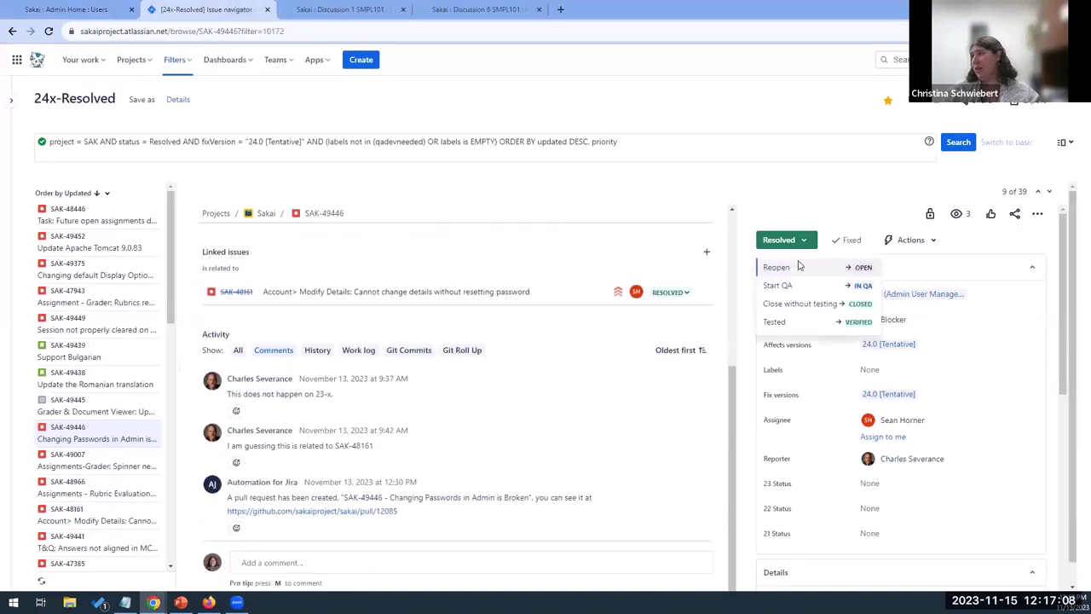
click(793, 326)
scroll(398, 384, down, 8)
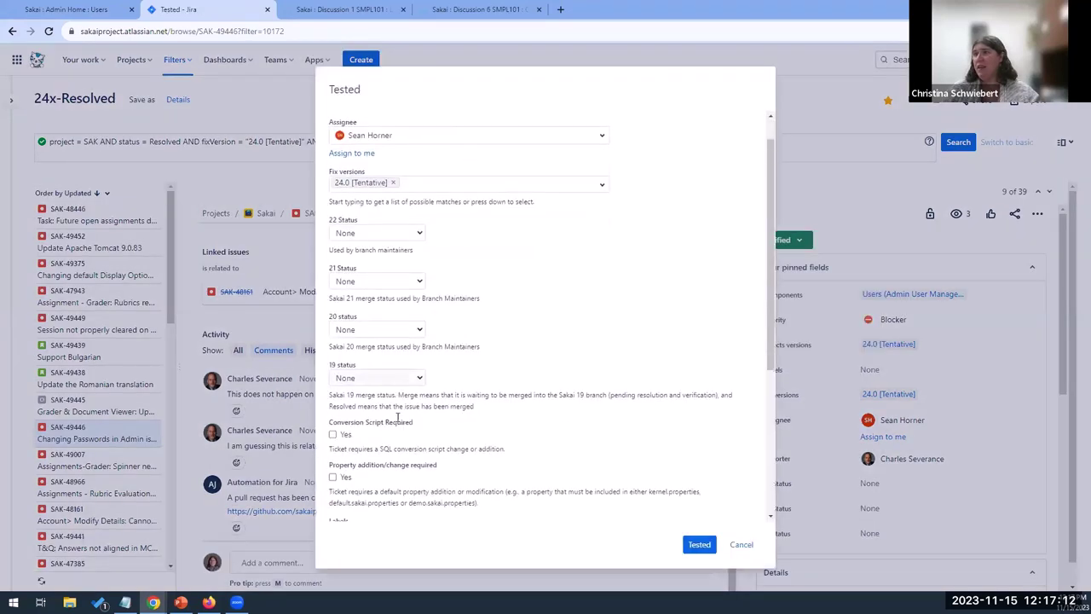
Begin the comment with 'Tested on' and paste the Sakai trunk-maria server address
click(398, 445)
text(Tested on)
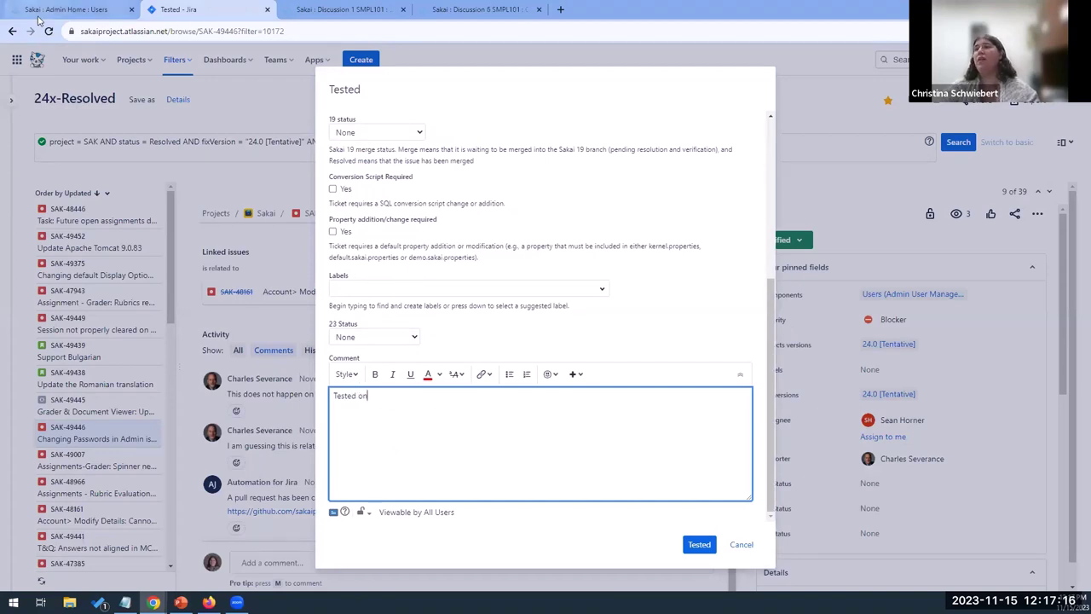
click(14, 7)
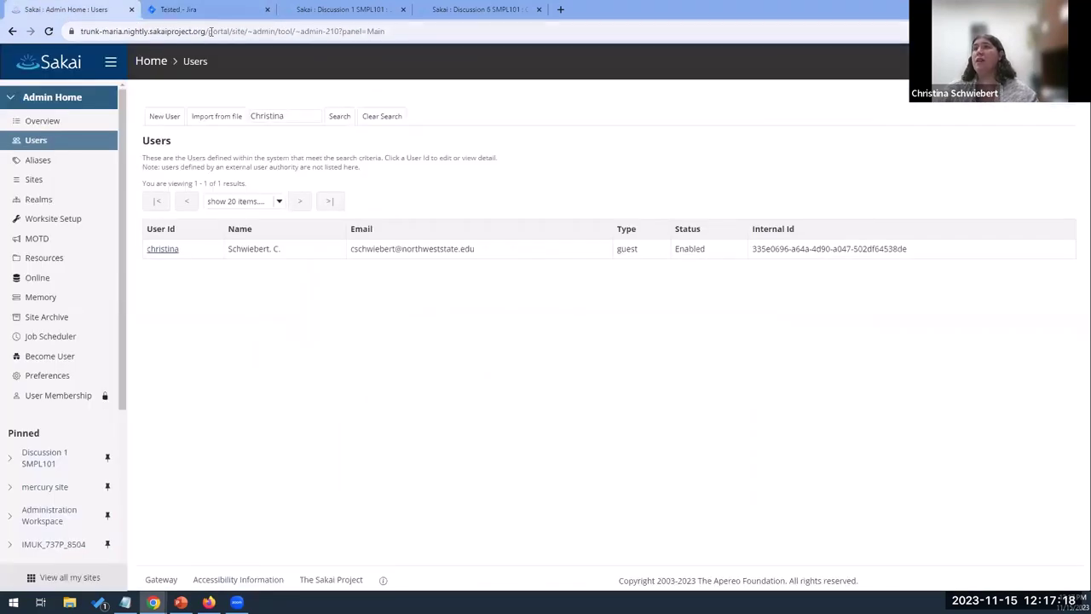
drag(205, 31, 80, 31)
key(ctrl+c)
click(179, 9)
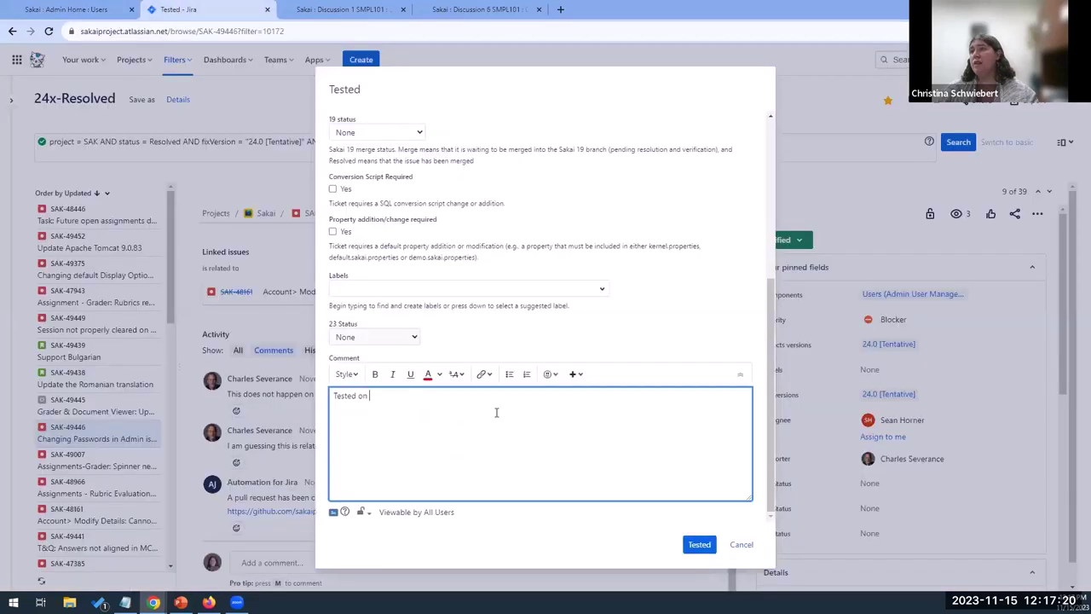
key(ctrl+v)
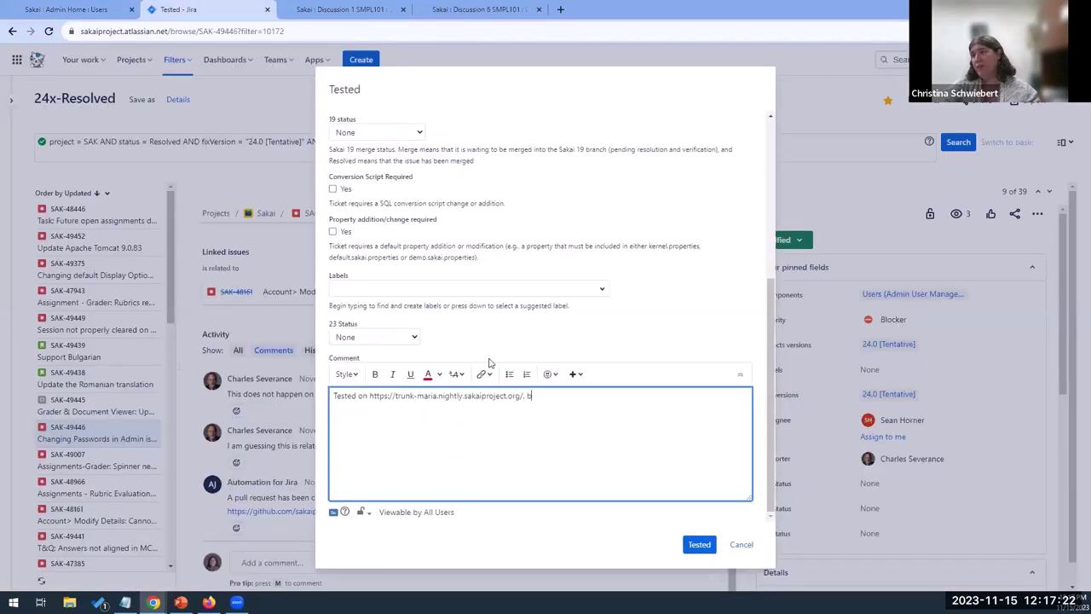
Copy build info e4bc487f from the Sakai footer and paste it into the comment
click(75, 12)
click(385, 580)
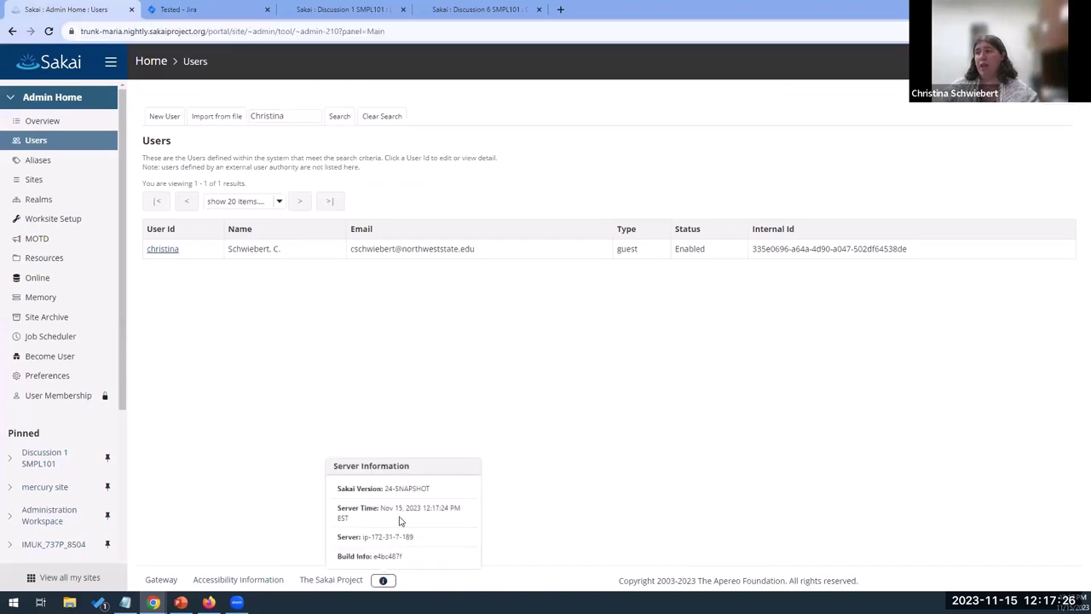
drag(410, 555, 373, 556)
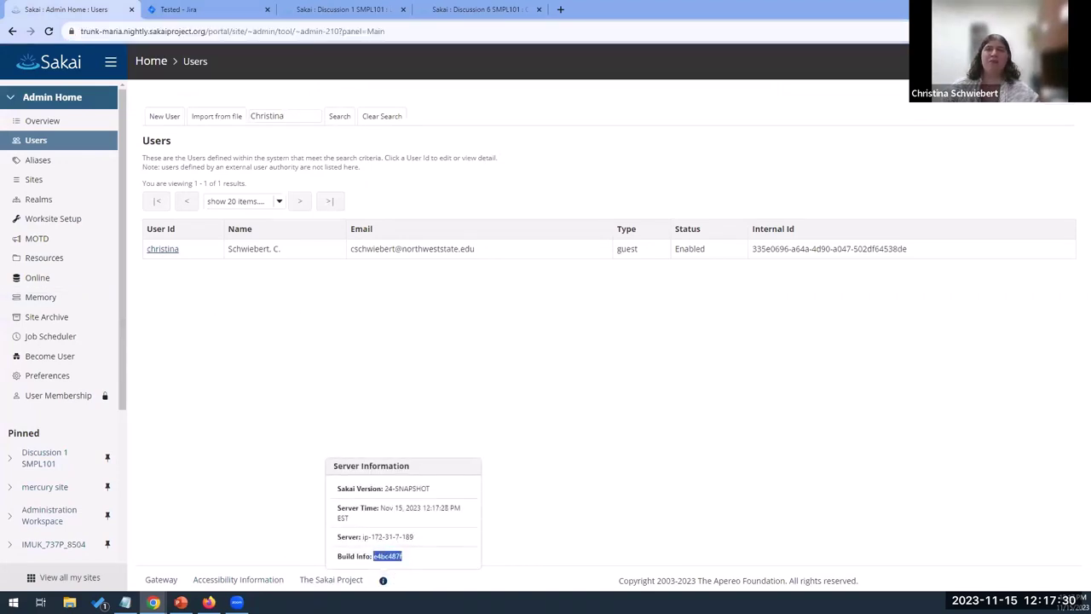
click(217, 10)
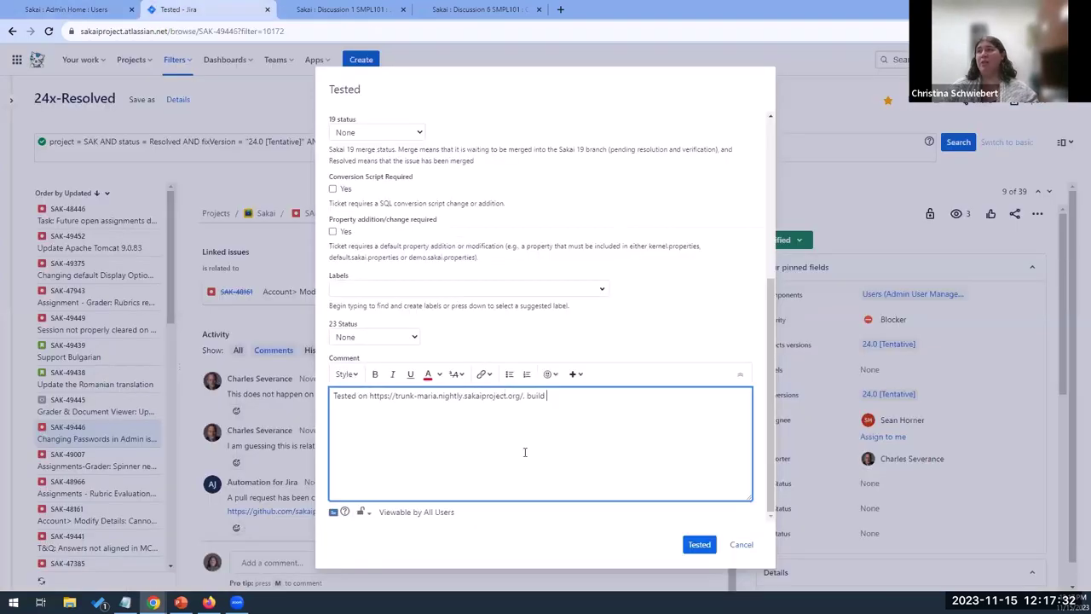
key(ctrl+v)
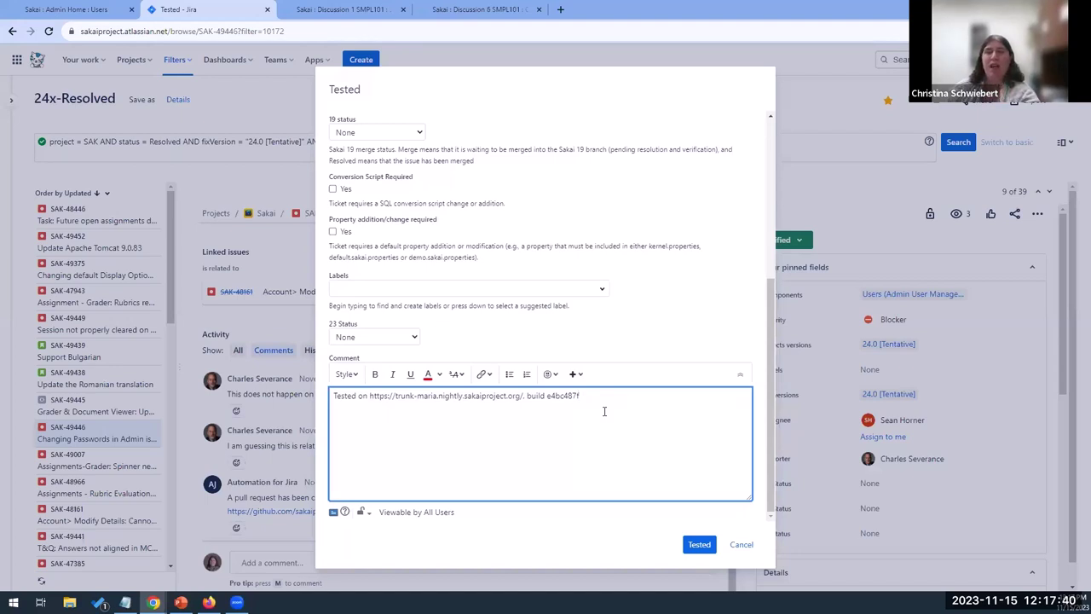
Submit the Tested transition and check the Verified status and new comment
click(698, 548)
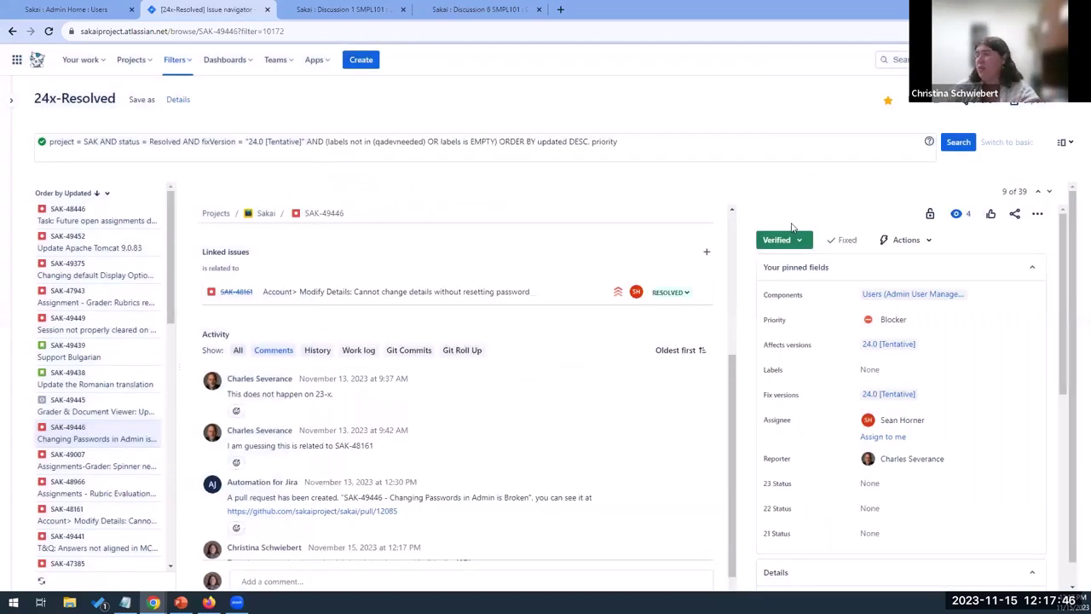
scroll(925, 341, down, 3)
scroll(904, 375, up, 2)
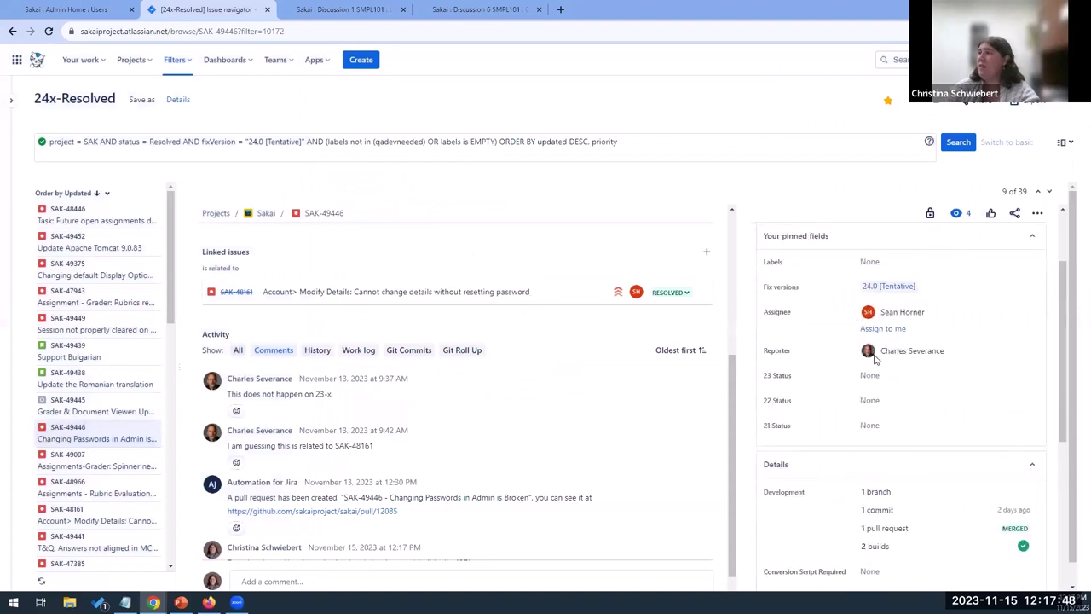
scroll(865, 425, down, 1)
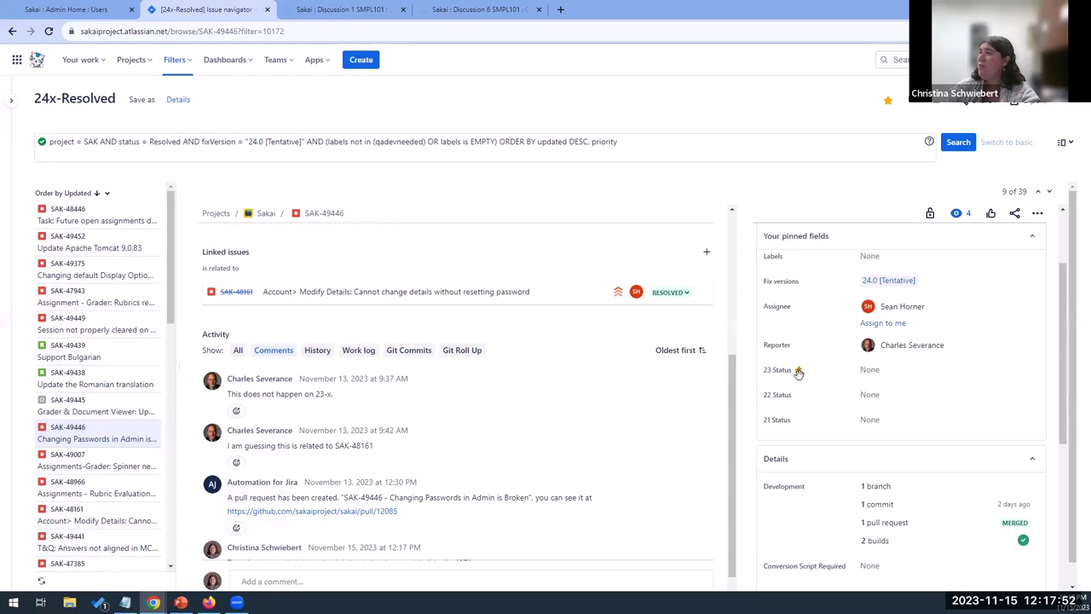
scroll(640, 426, down, 1)
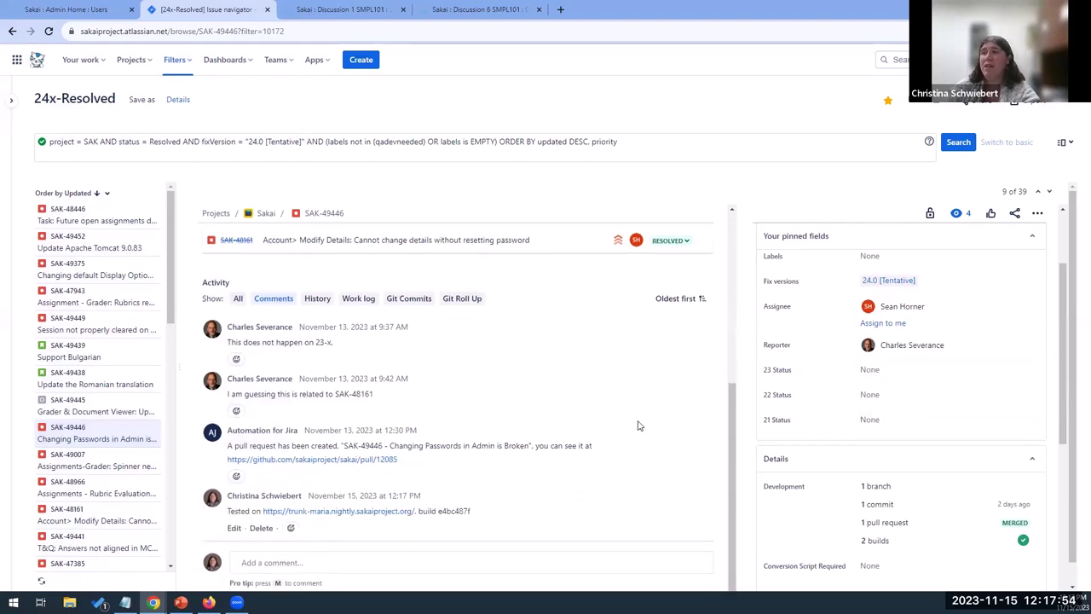
scroll(665, 460, up, 6)
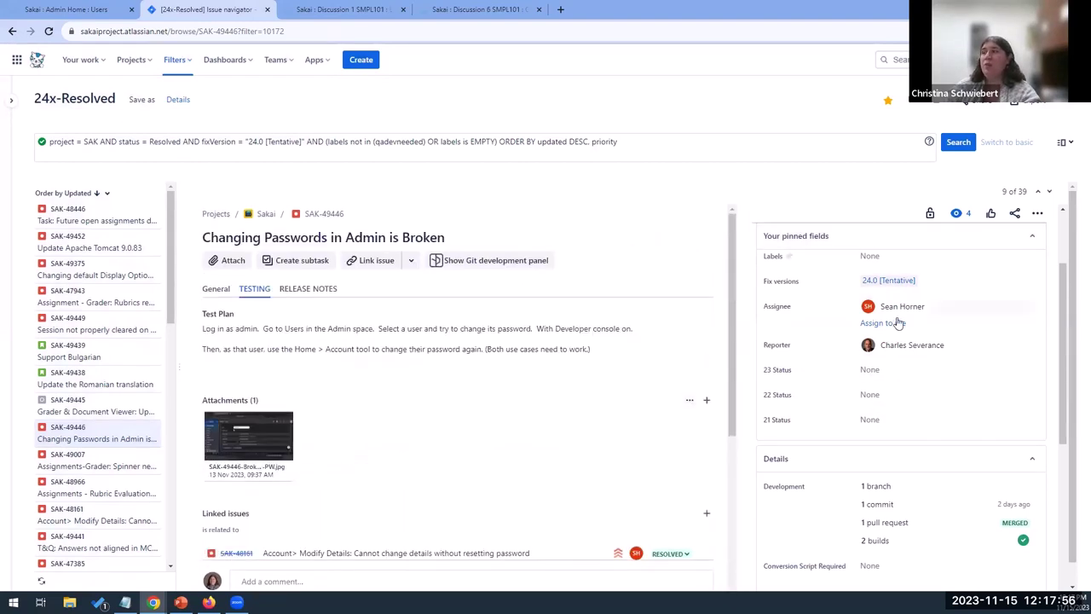
scroll(793, 256, up, 2)
Reopen SAK-49446 from the issue list, then switch to the 'Is It Really Fixed?' slideshow
click(783, 240)
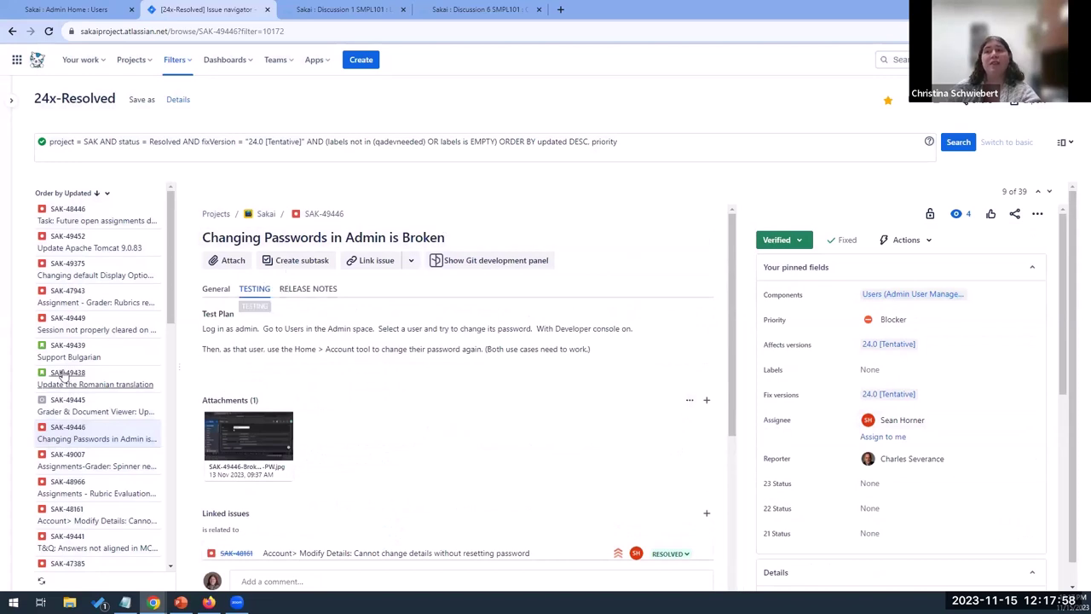
click(121, 435)
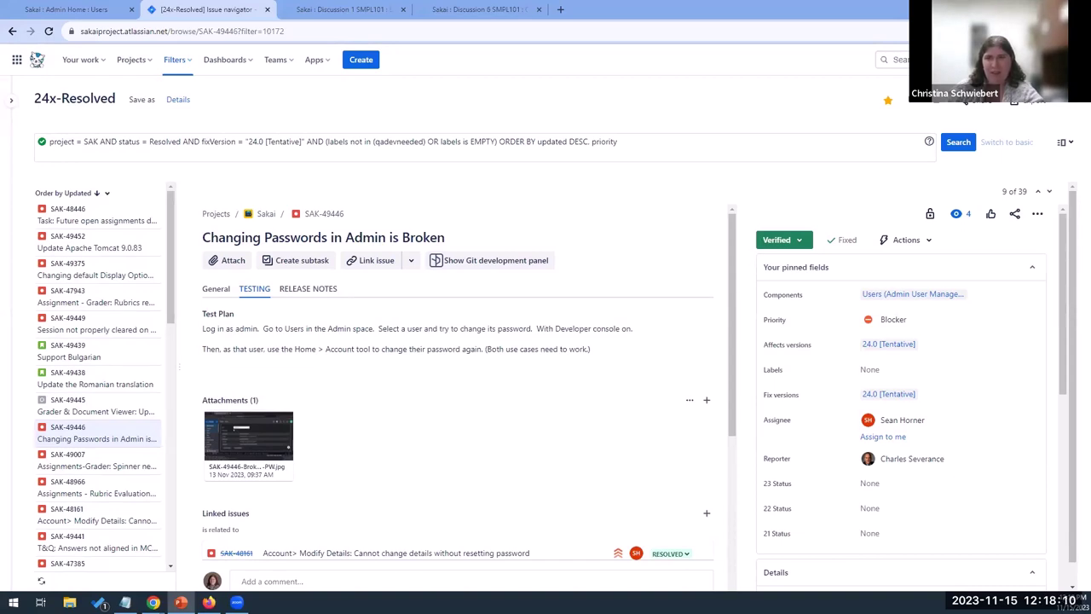
click(181, 602)
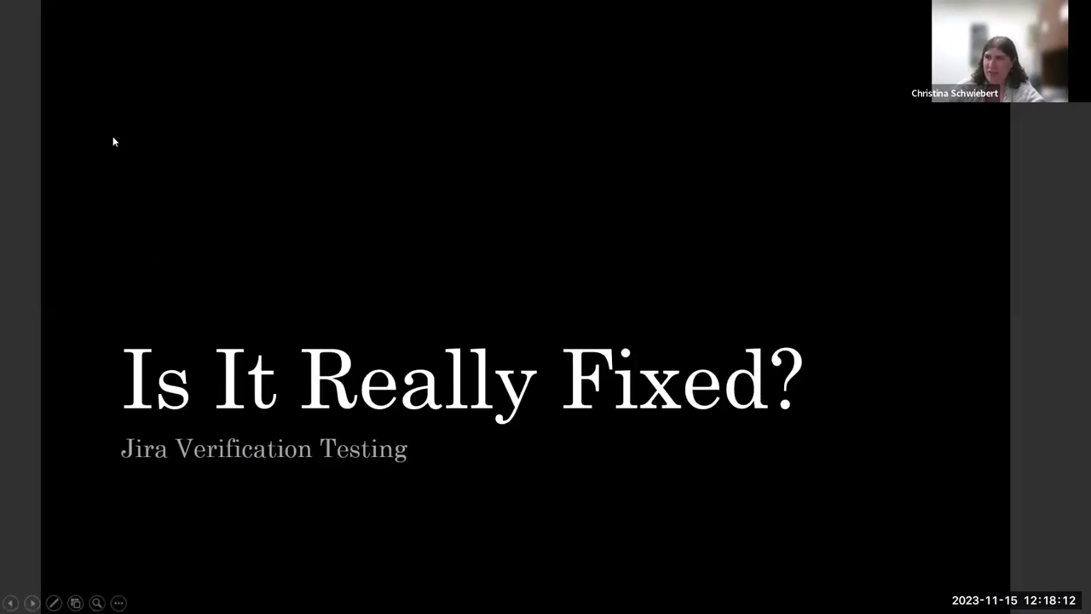